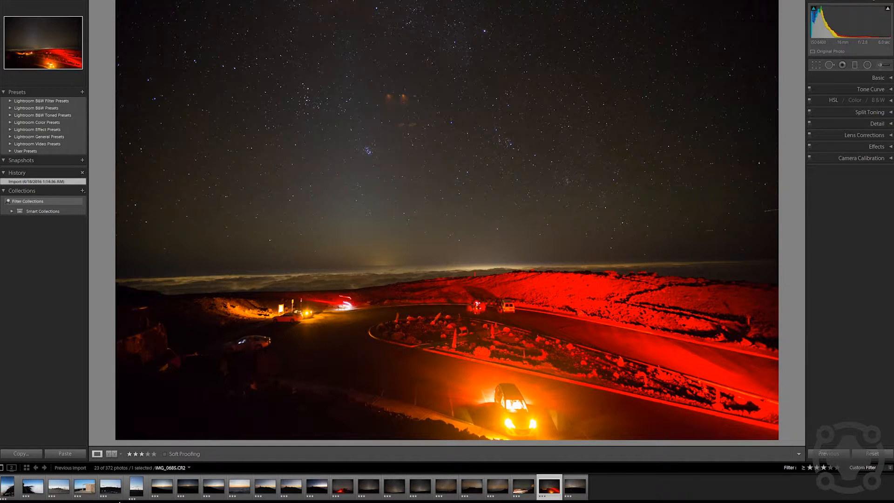
Step: Turn off the star-rating filter in the Library and look through all imported photos as a thumbnail grid
key(e)
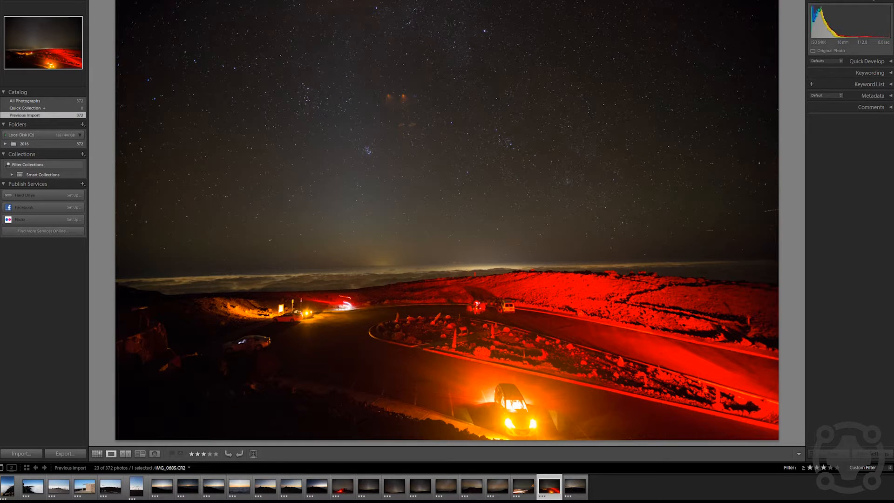
click(810, 468)
click(810, 468)
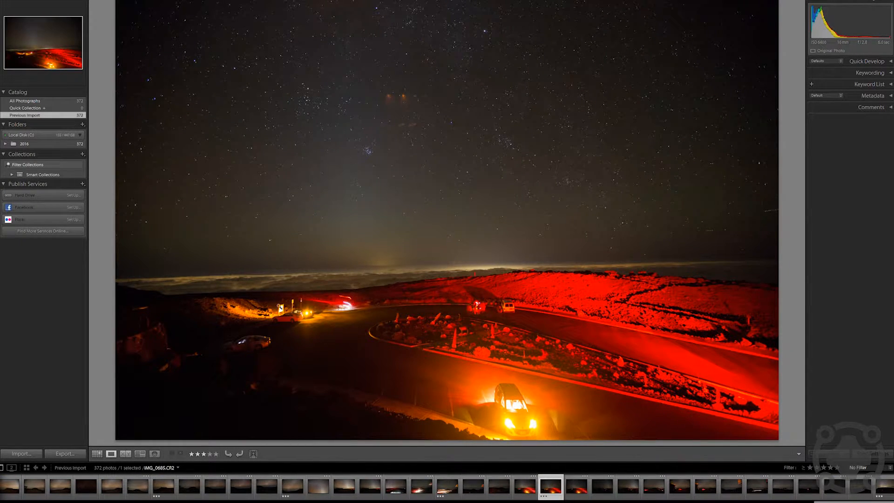
click(98, 454)
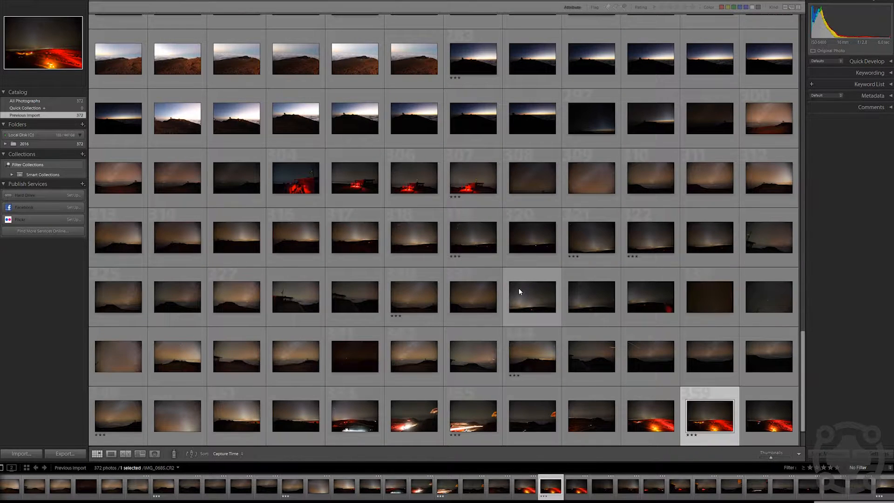
scroll(518, 288, up, 10)
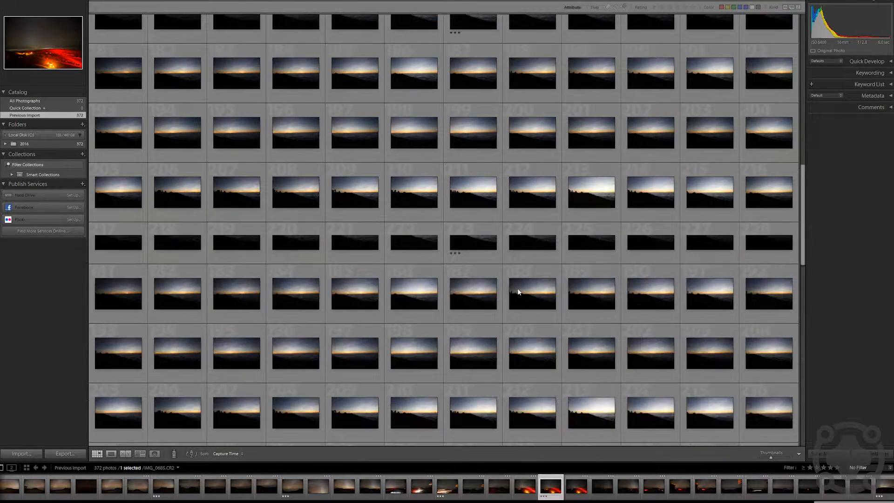
scroll(518, 291, up, 10)
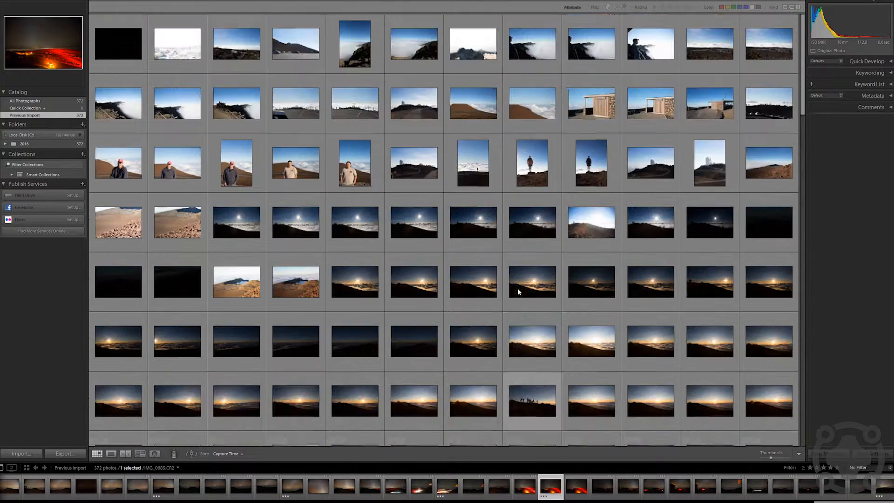
scroll(518, 288, down, 10)
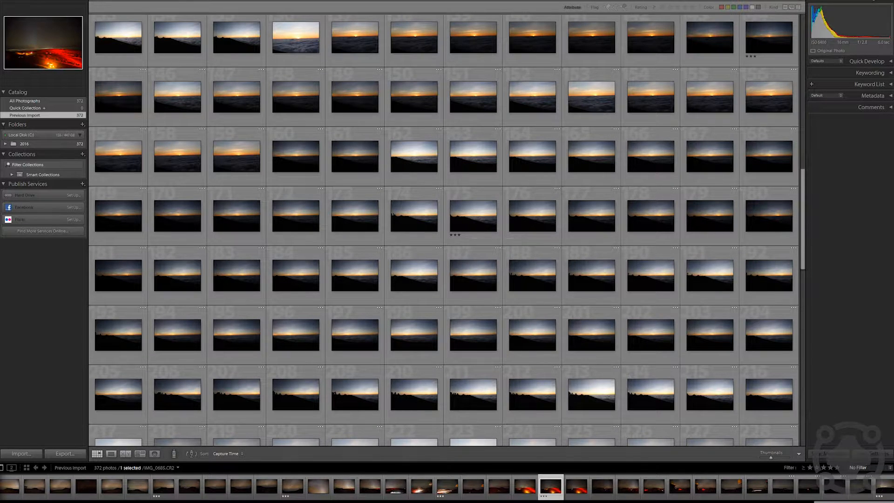
Step: Return to the Develop module, filter to three stars and higher, and open the photo of the building with the elevation sign
key(d)
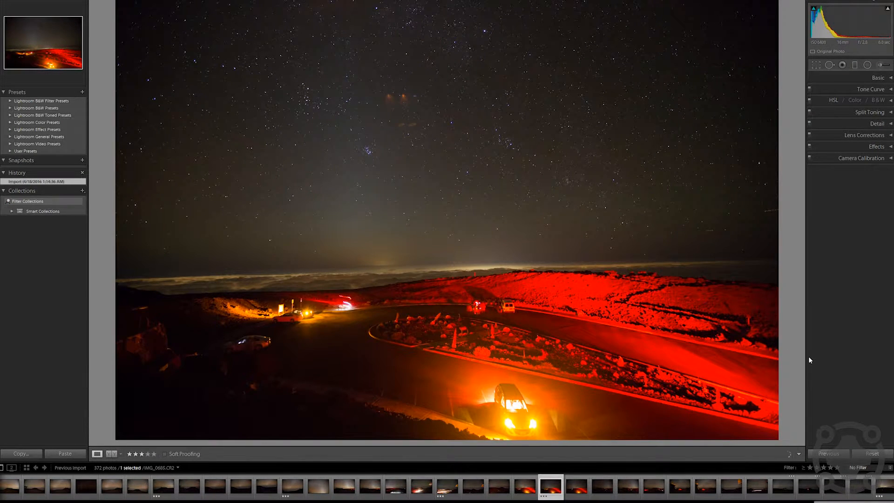
click(823, 468)
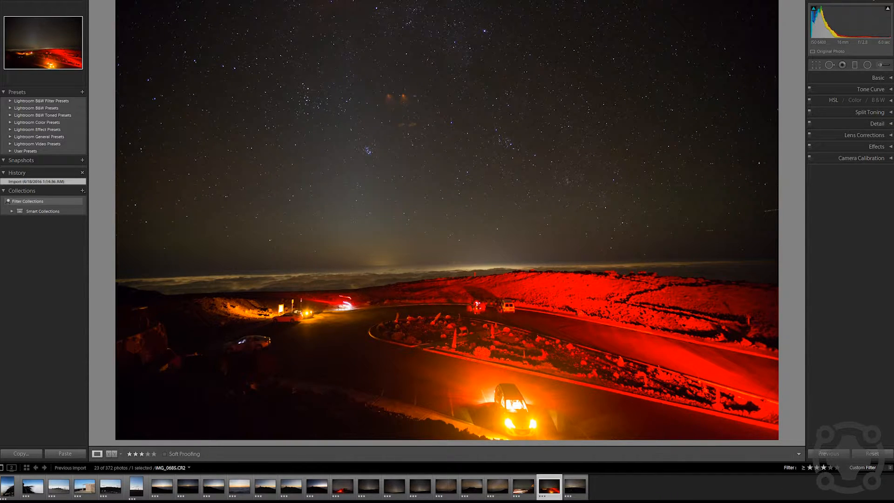
click(85, 487)
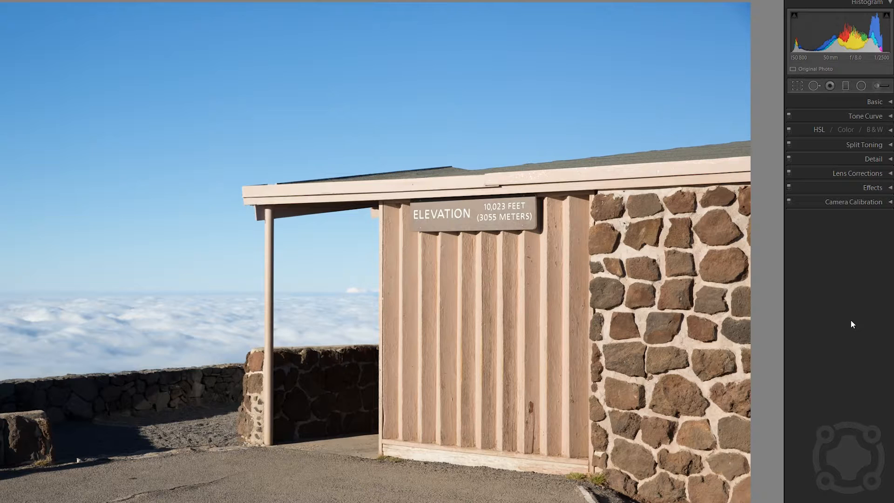
key(Right)
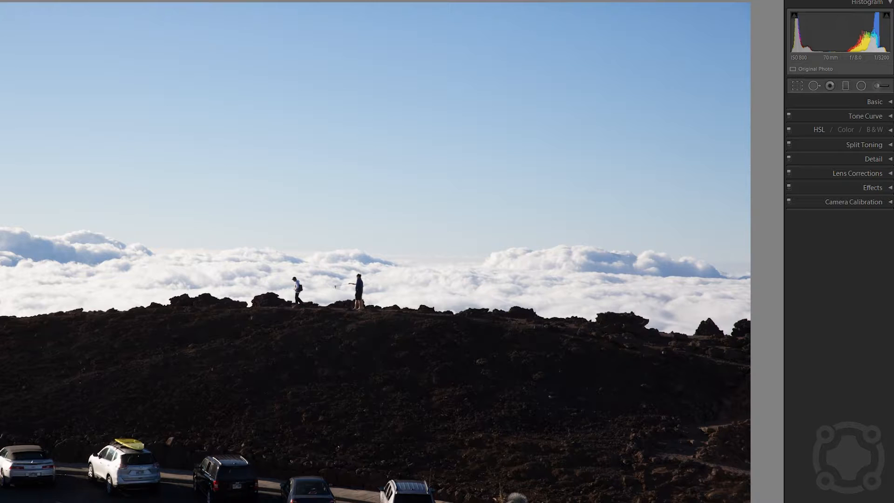
key(Left)
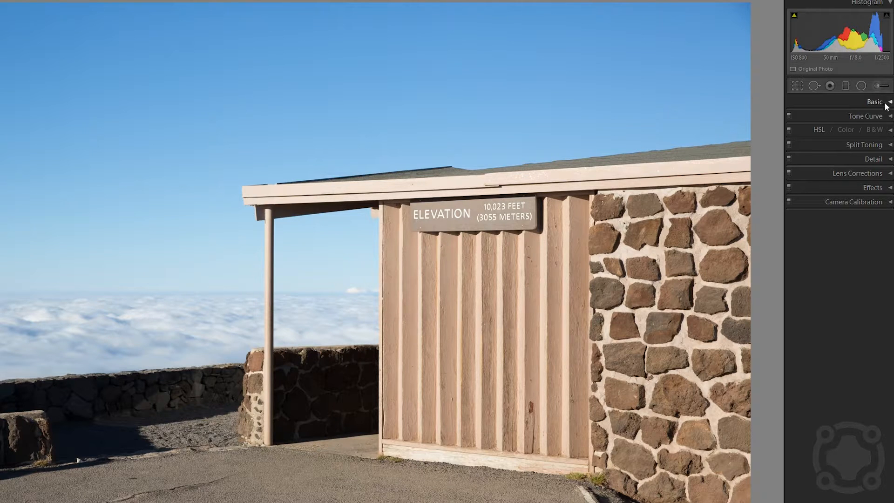
Step: Open the Basic adjustments, try the Black & White treatment on the photo and switch back to Color
click(886, 103)
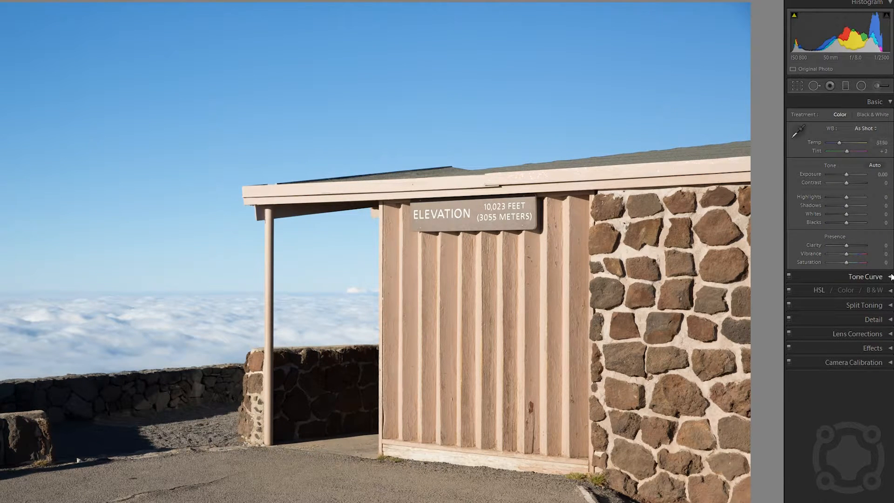
click(873, 115)
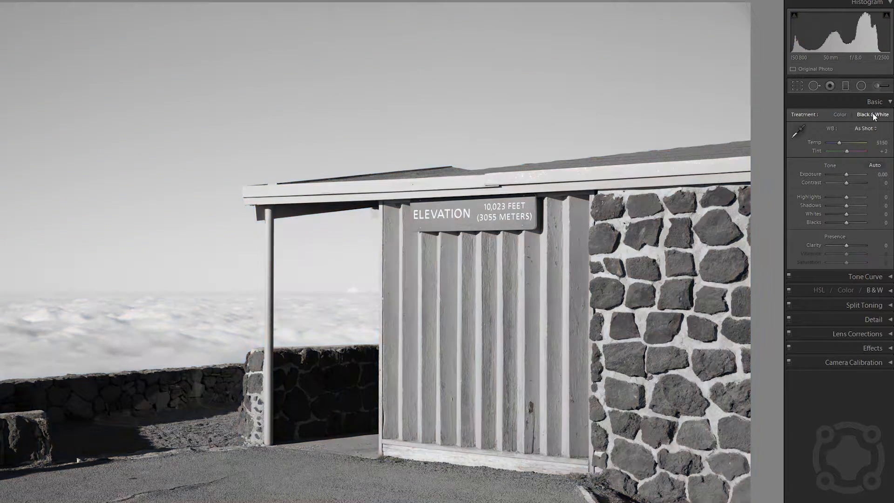
click(837, 115)
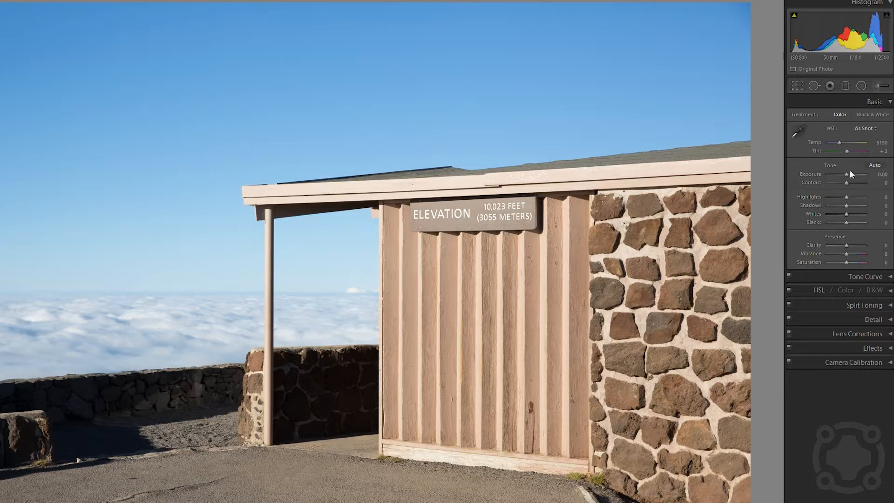
Step: Adjust the photo's tone: contrast +24, highlights −43, shadows +45, whites −12 and blacks −79
mouse_move(845, 183)
mouse_down()
mouse_move(856, 183)
mouse_move(839, 196)
mouse_up()
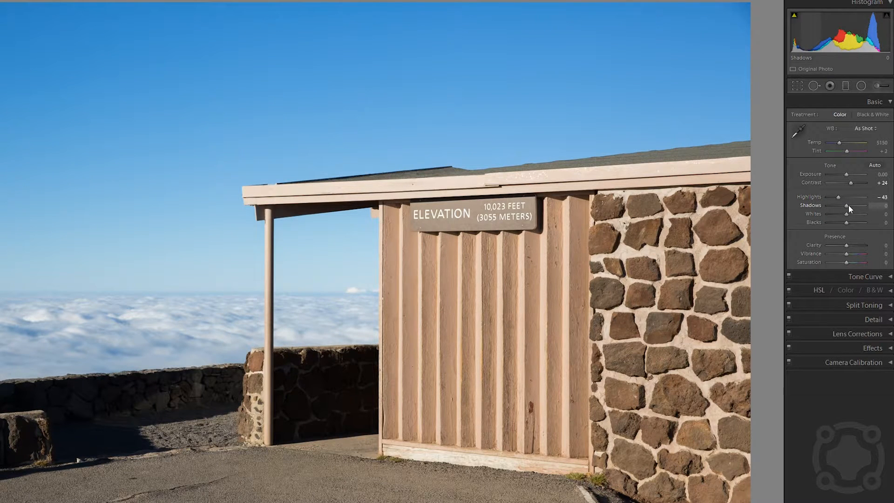
drag(848, 206, 833, 223)
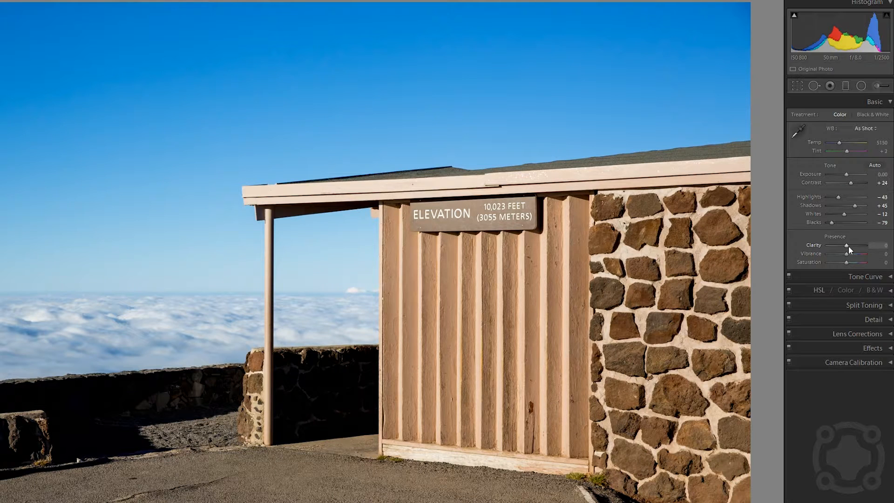
Step: Examine the elevation sign, the wooden siding and the clouds up close, and return to the full view
click(479, 228)
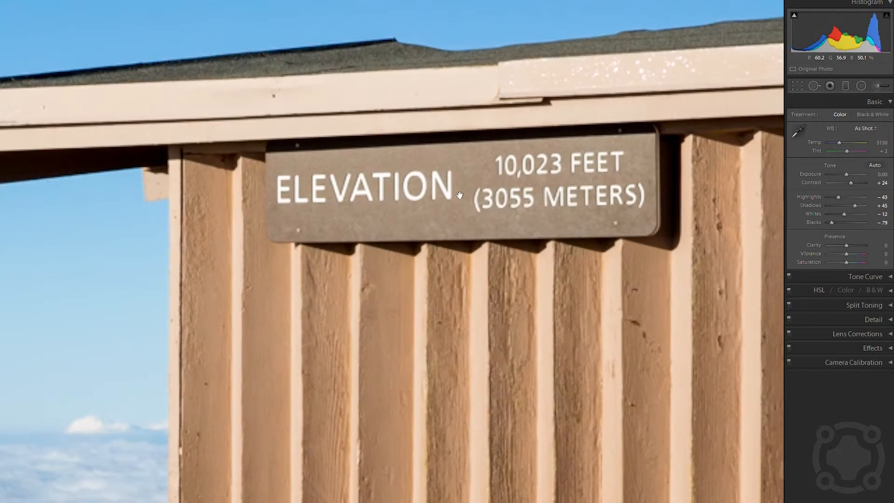
drag(333, 143, 299, 232)
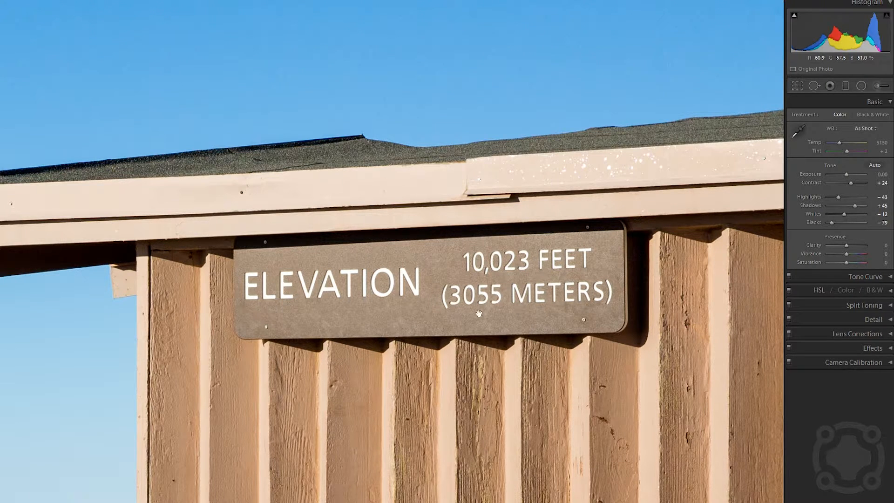
drag(399, 254, 405, 252)
drag(252, 259, 523, 293)
click(522, 293)
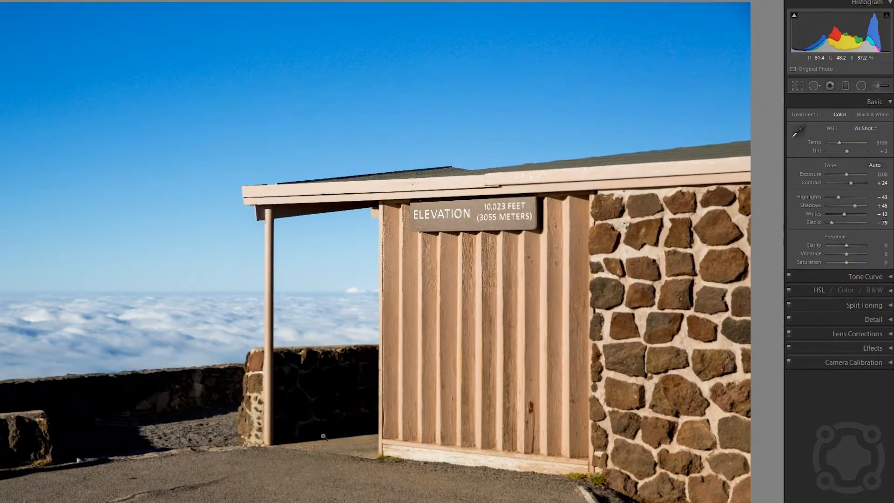
click(232, 341)
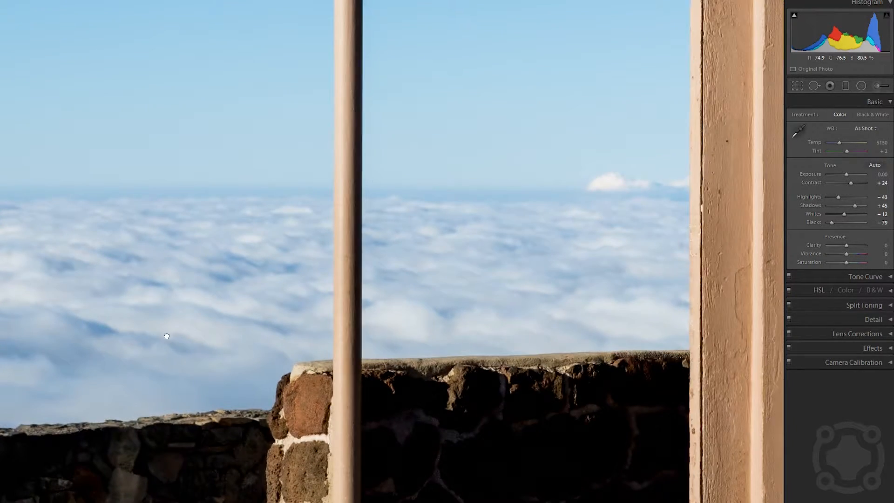
drag(166, 339, 419, 263)
click(489, 274)
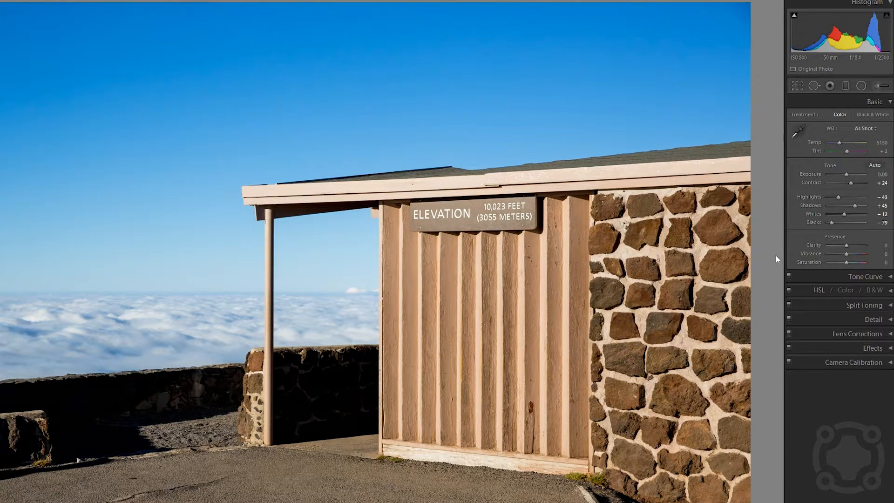
Step: Set the photo's clarity to +5, vibrance to +17 and saturation to +17
drag(846, 245, 850, 253)
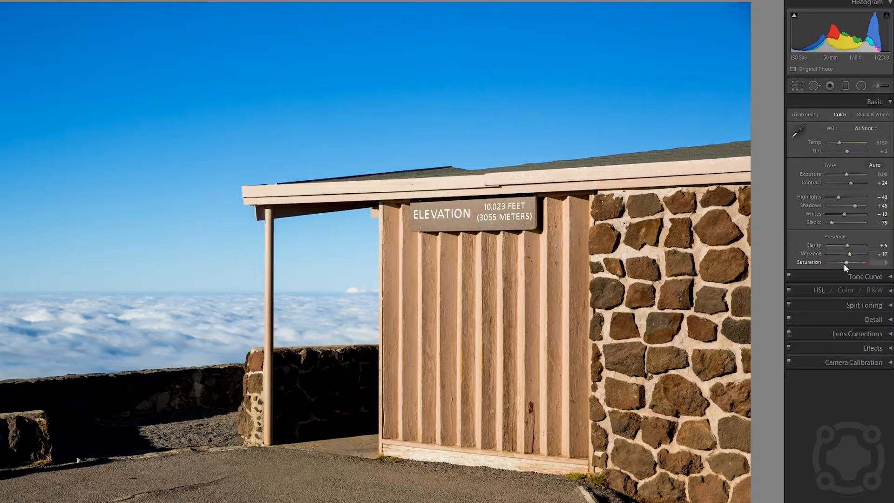
drag(845, 262, 846, 262)
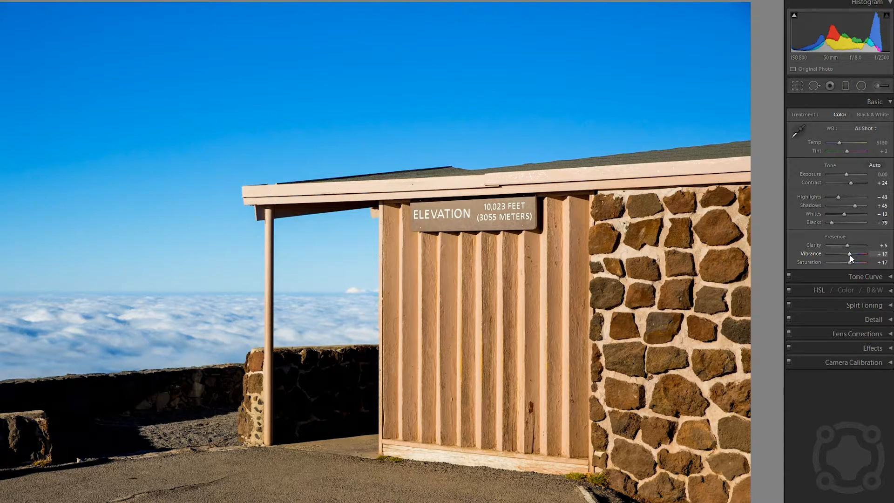
click(887, 281)
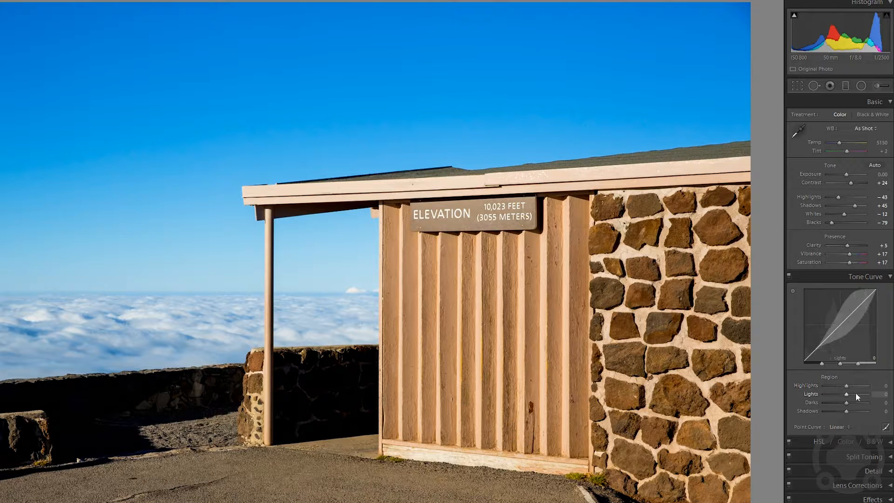
click(890, 278)
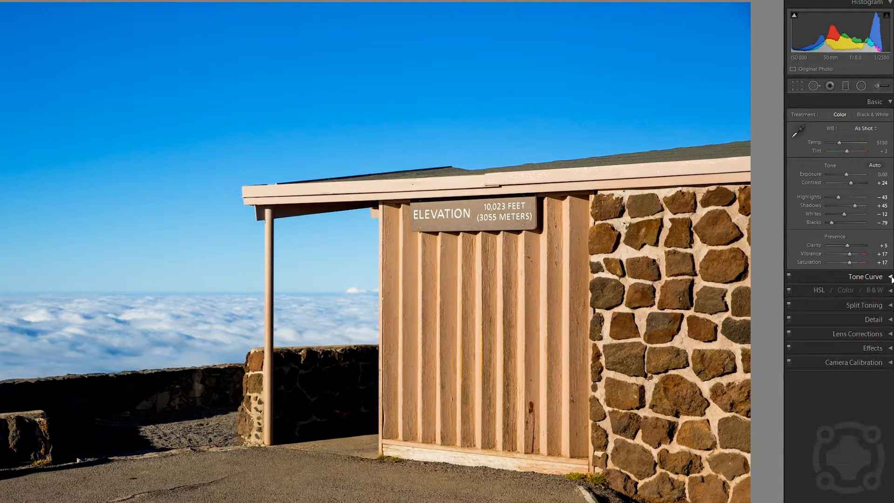
click(889, 291)
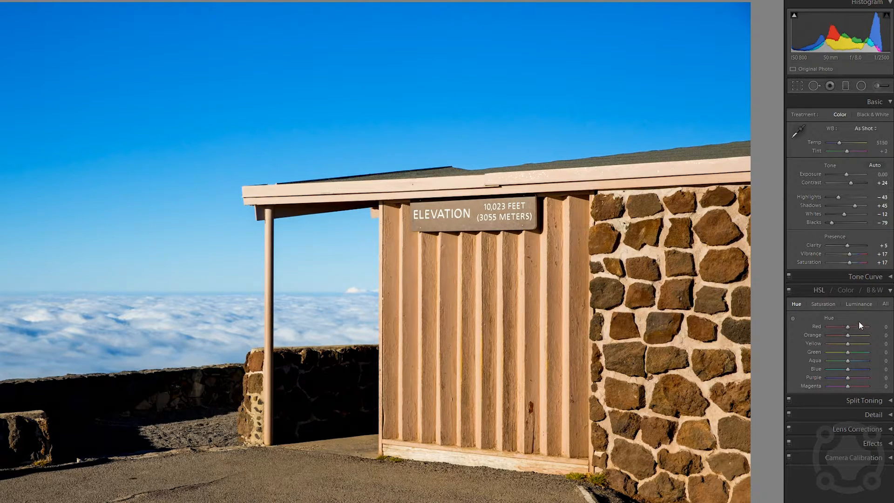
click(890, 291)
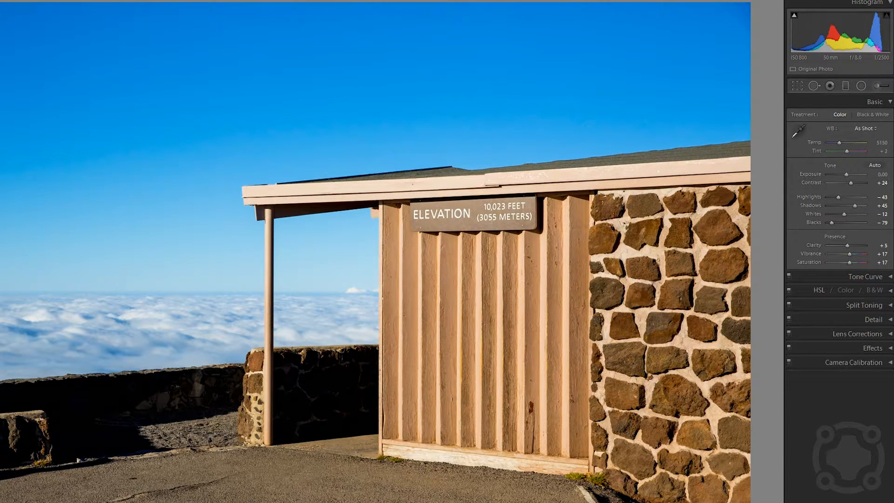
click(891, 305)
click(891, 306)
Step: Set the sharpening amount to 54 and the luminance noise reduction to 48
click(890, 321)
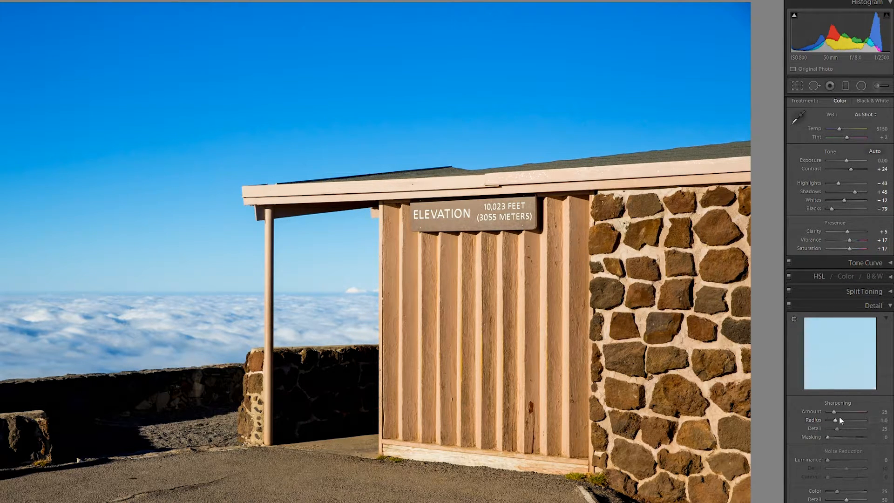
drag(839, 410, 842, 411)
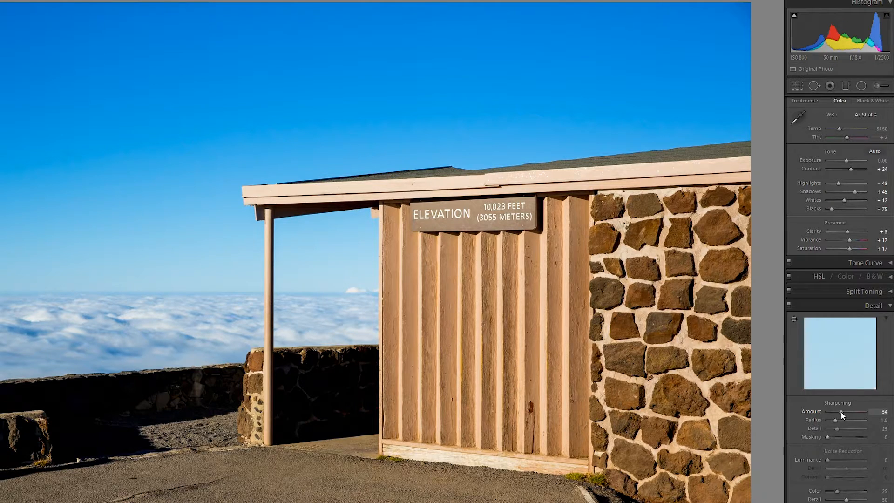
click(851, 459)
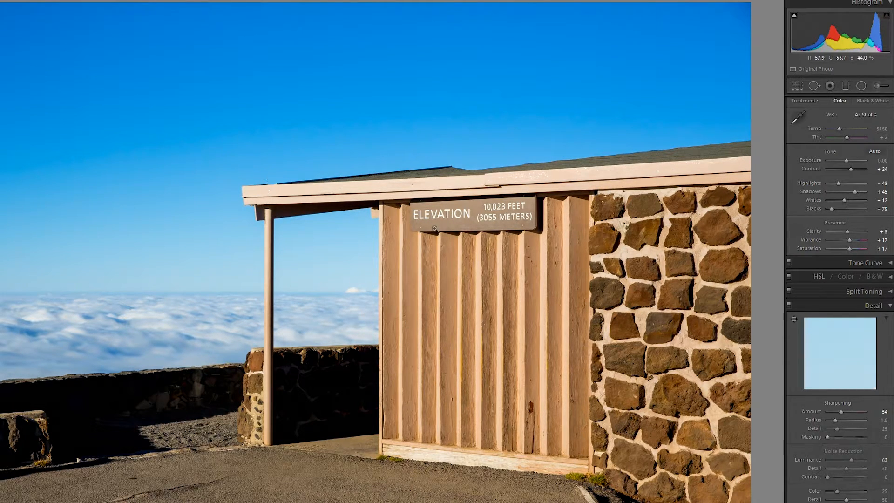
drag(851, 460, 847, 463)
Step: Zoom in on the elevation sign, compare different noise reduction strengths and set luminance noise reduction to 50
click(425, 201)
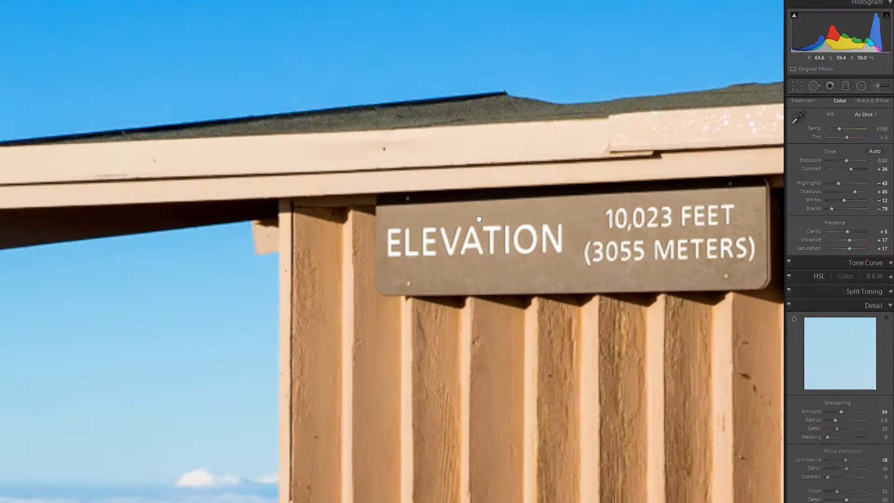
drag(479, 217, 355, 250)
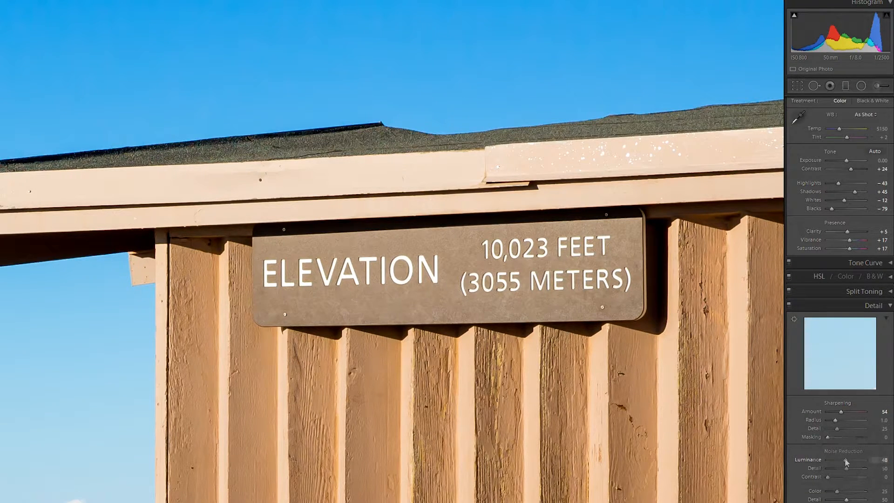
drag(846, 460, 873, 458)
click(837, 460)
drag(837, 459, 843, 457)
Step: Enable the lens profile corrections and the removal of chromatic aberration for the photo
scroll(840, 298, down, 5)
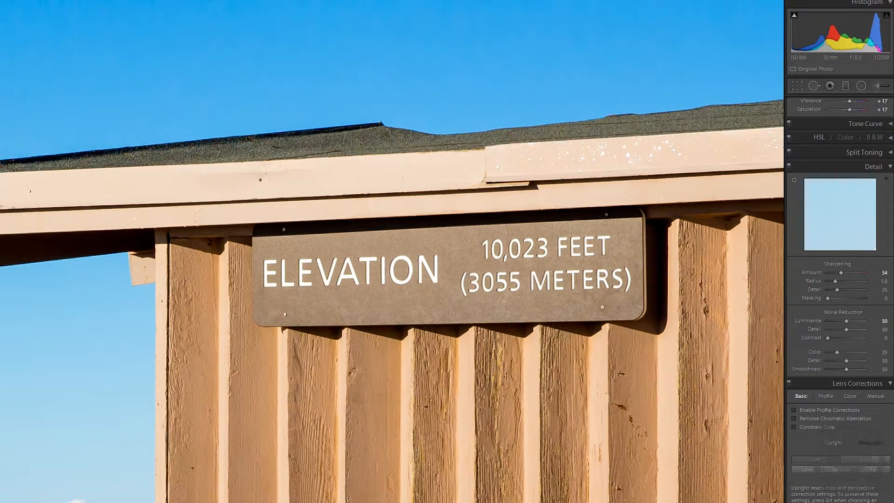
click(823, 412)
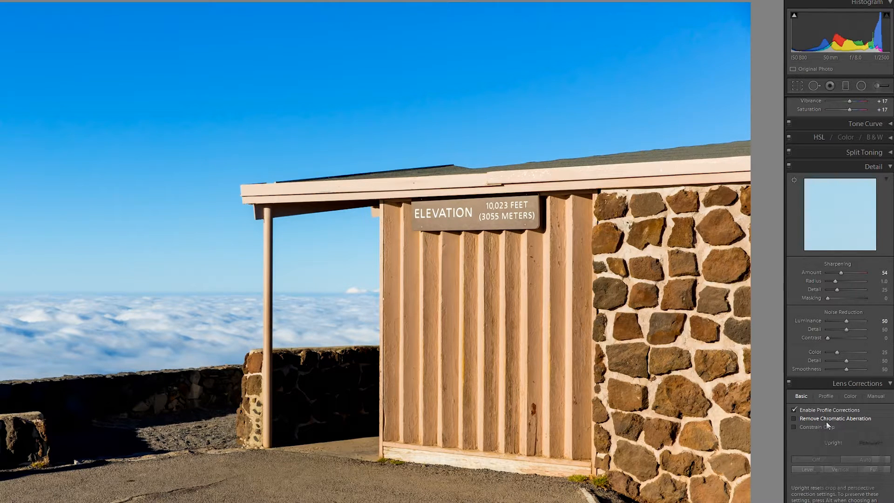
click(829, 420)
scroll(840, 441, down, 3)
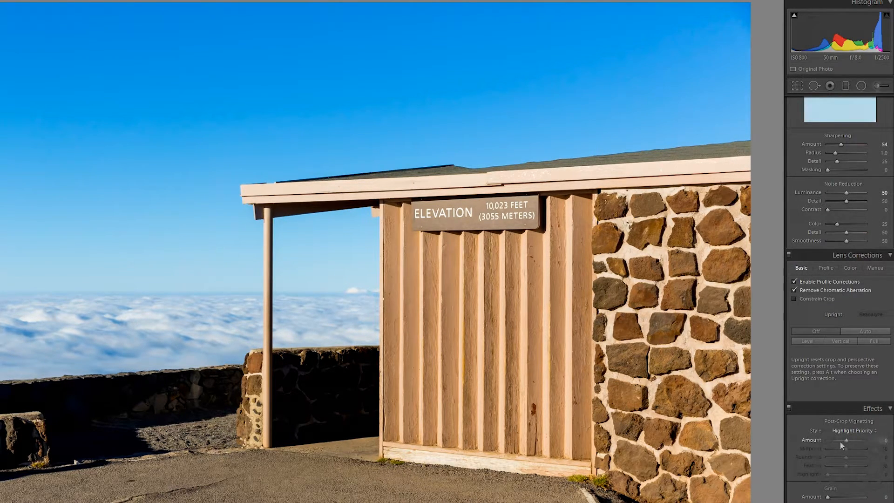
Step: Set the post-crop vignetting amount to -17 and check the darkened corner of the photo up close
mouse_move(839, 439)
mouse_down()
mouse_move(860, 438)
mouse_move(843, 437)
mouse_up()
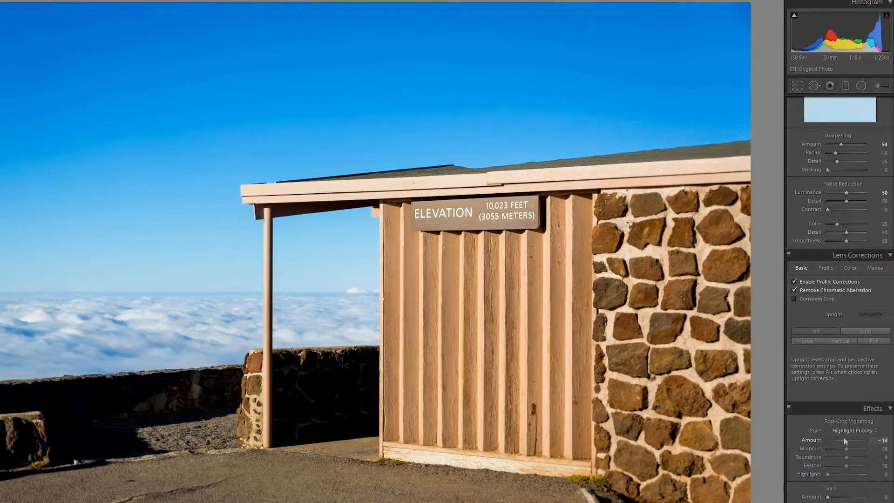
drag(843, 438, 844, 438)
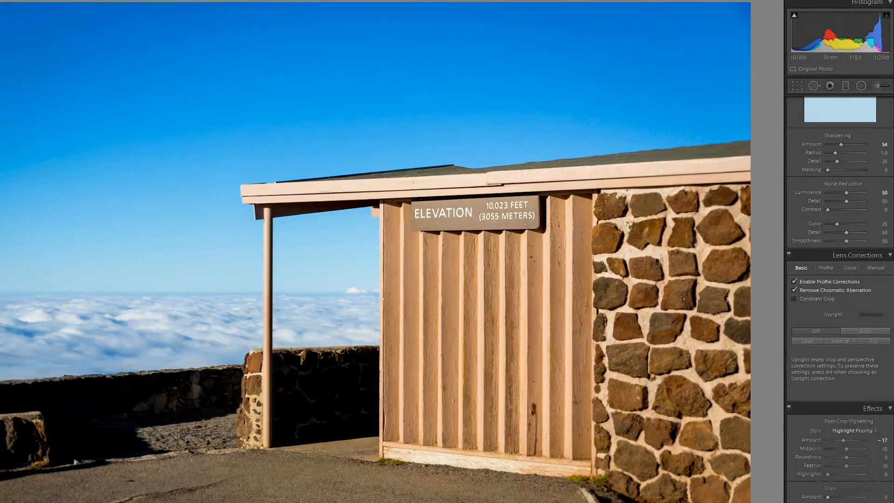
click(668, 469)
drag(669, 469, 533, 352)
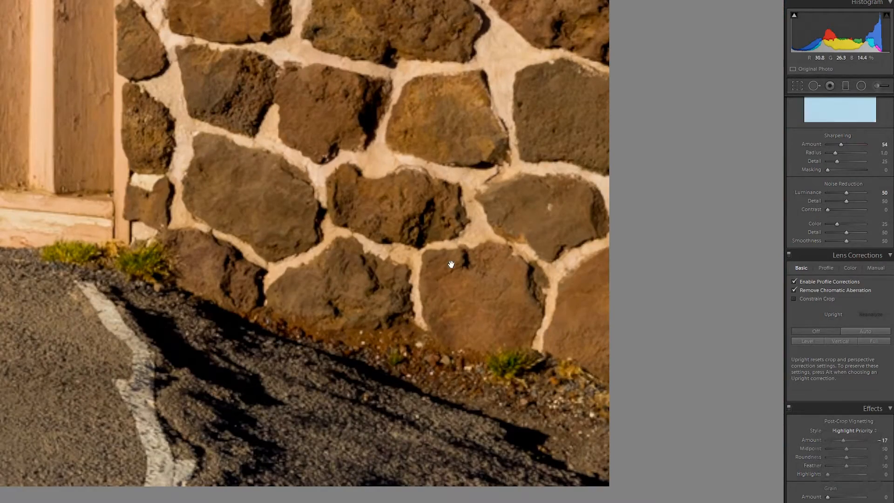
drag(843, 440, 844, 441)
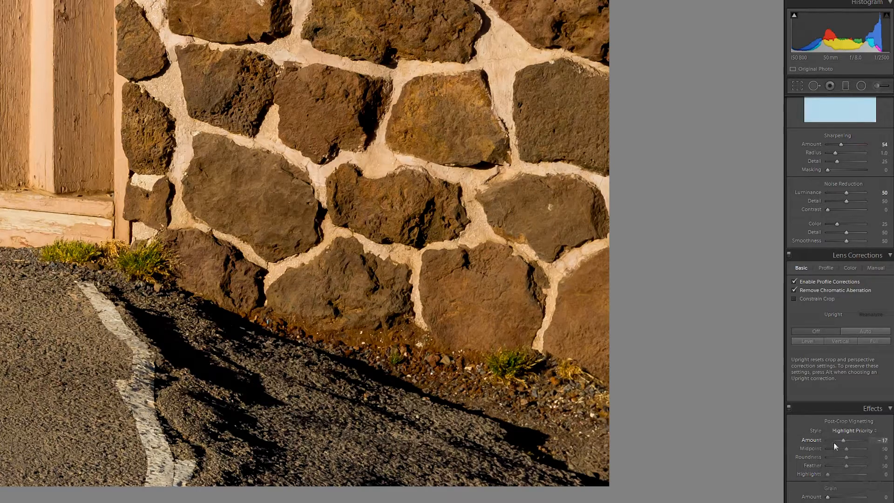
click(489, 256)
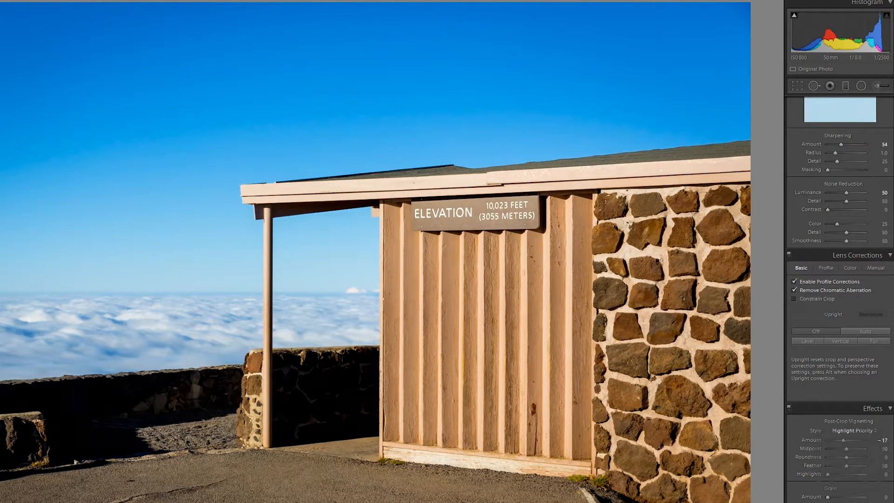
Step: Compare the edited elevation-sign photo with its unedited original version
scroll(838, 326, down, 3)
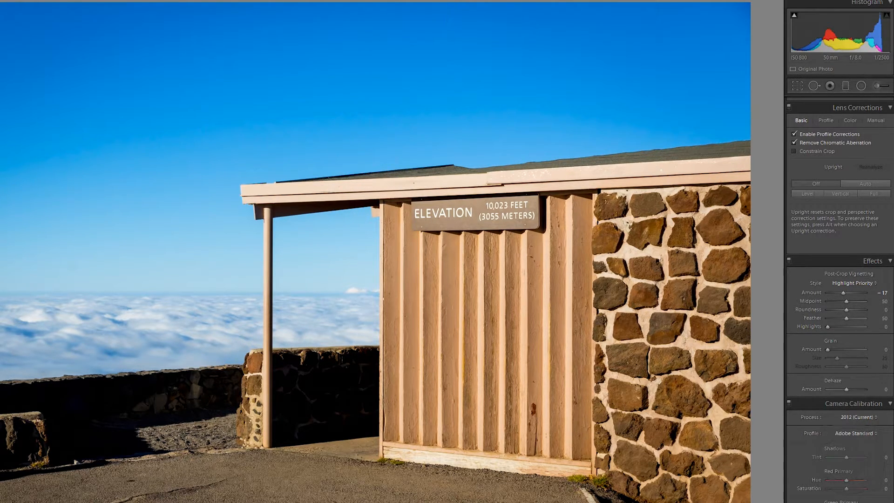
key(ctrl+shift+r)
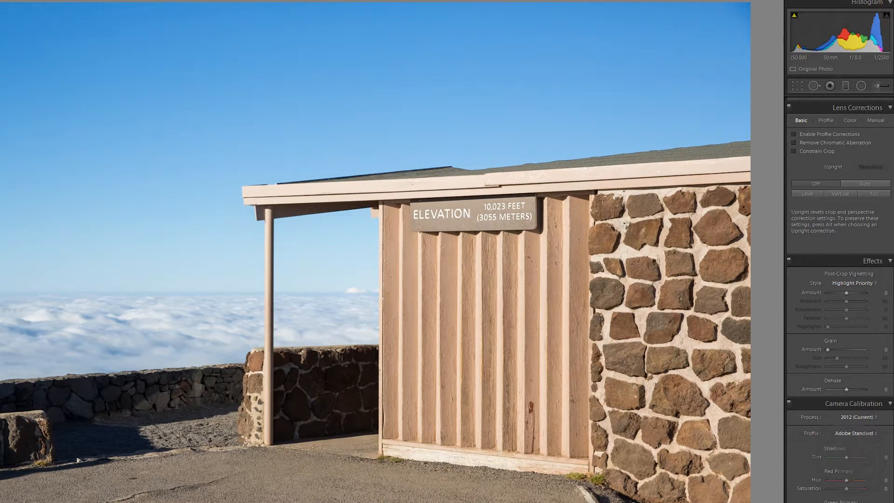
key(backslash)
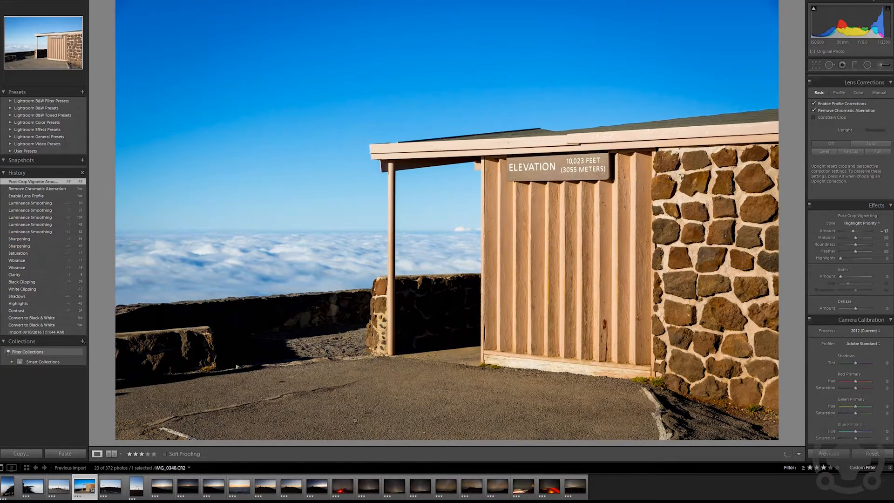
Step: Browse the night-sky photos, open the red-lit building photo IMG_0633.CR2 and inspect the people and telescope up close
click(396, 487)
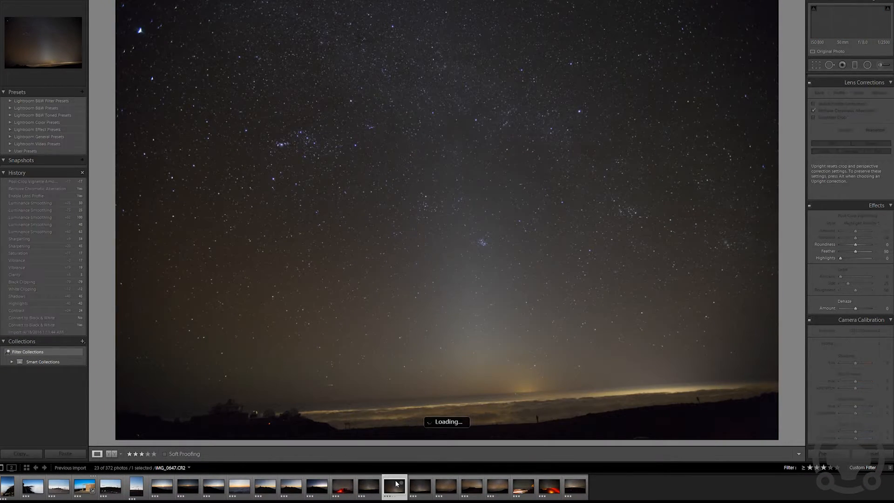
click(420, 485)
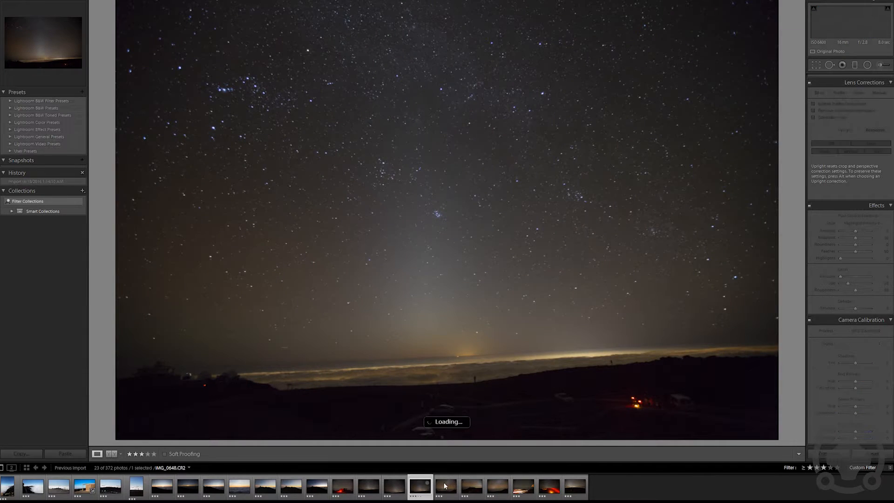
click(470, 486)
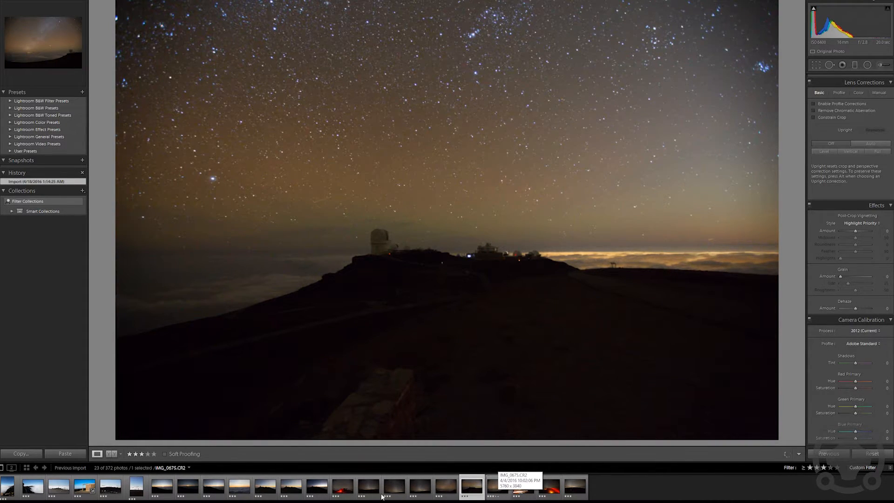
click(341, 489)
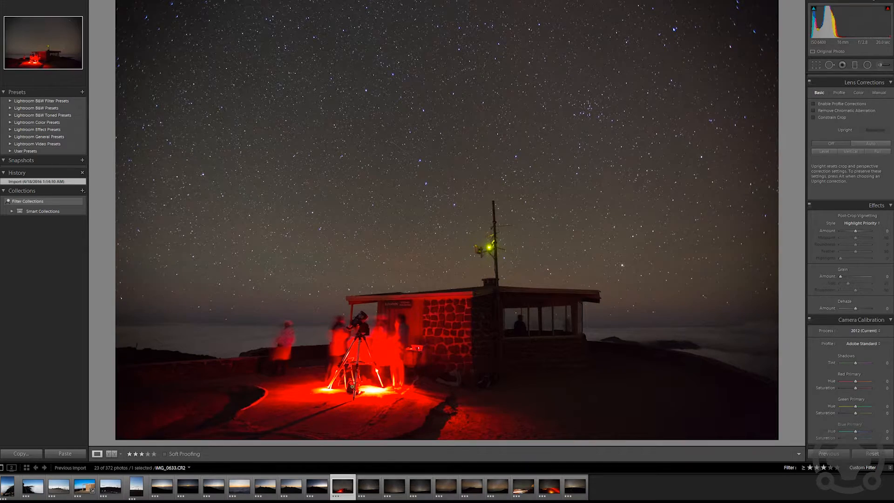
click(347, 327)
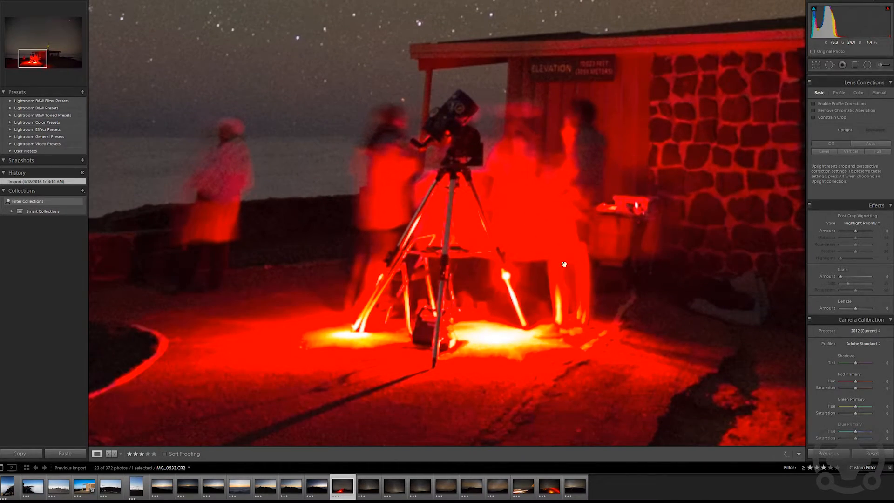
drag(495, 294, 453, 219)
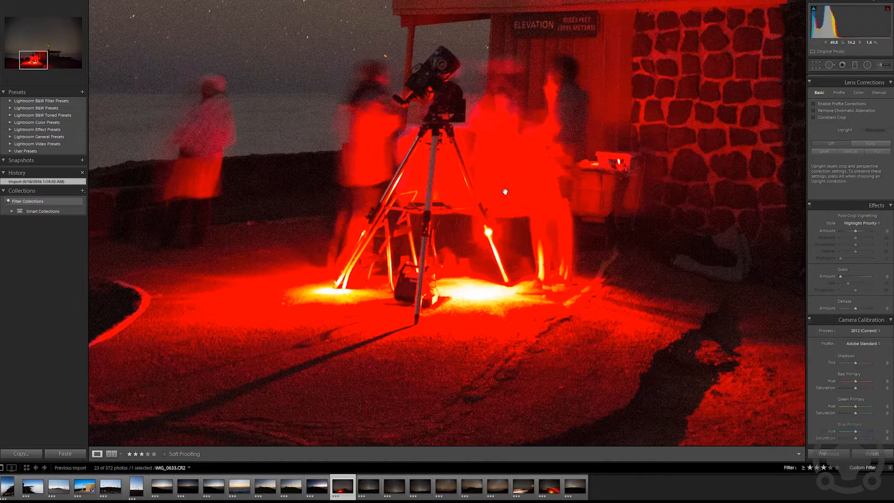
click(436, 258)
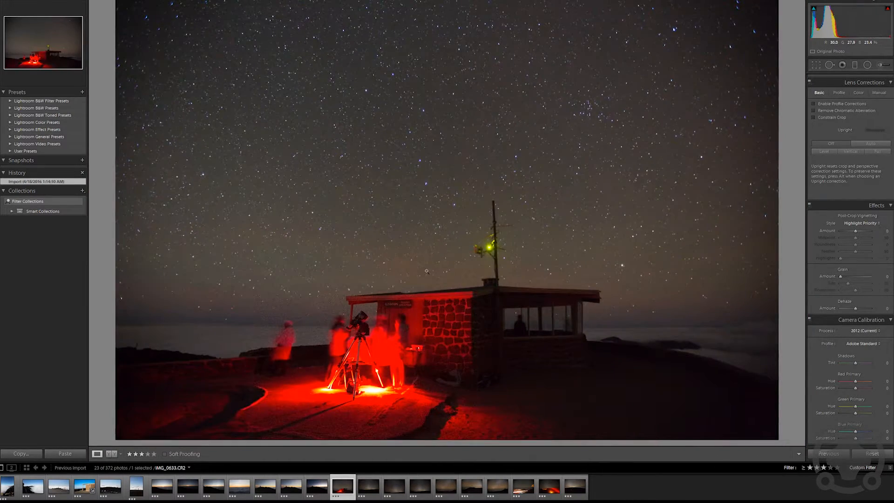
Step: Collapse the Detail, Lens Corrections and Effects settings while keeping the Basic settings open
scroll(834, 222, up, 6)
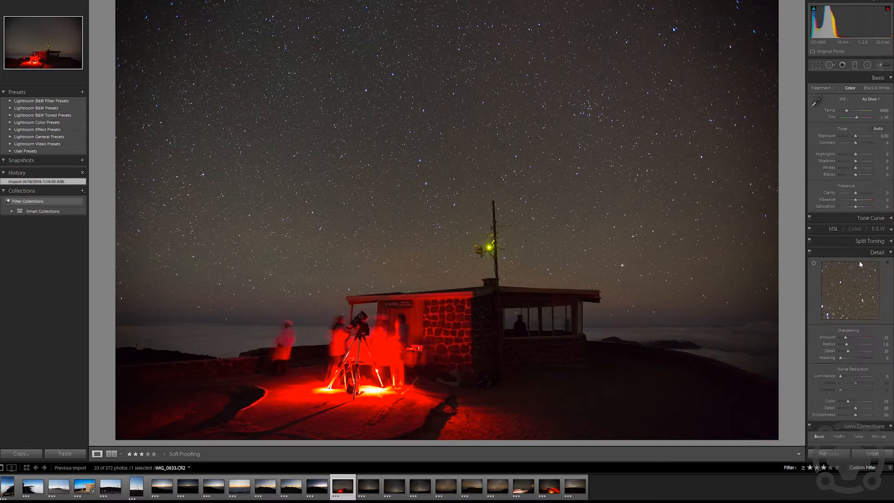
click(890, 252)
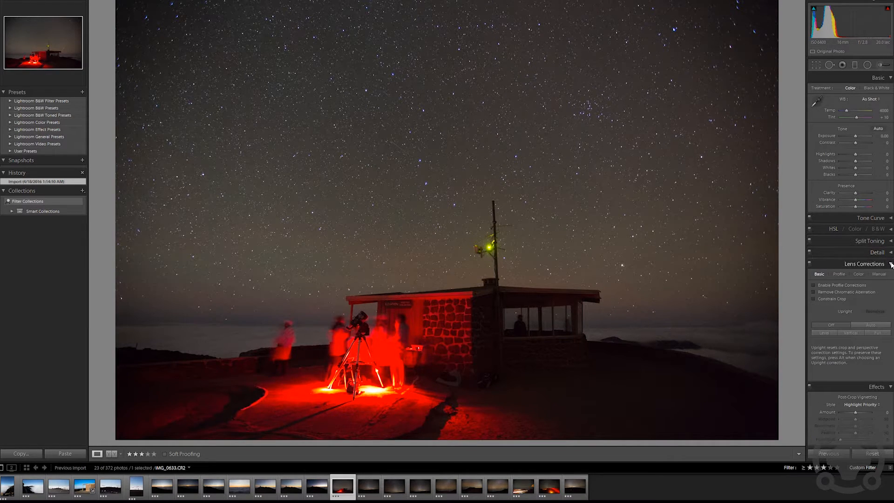
click(891, 264)
click(890, 275)
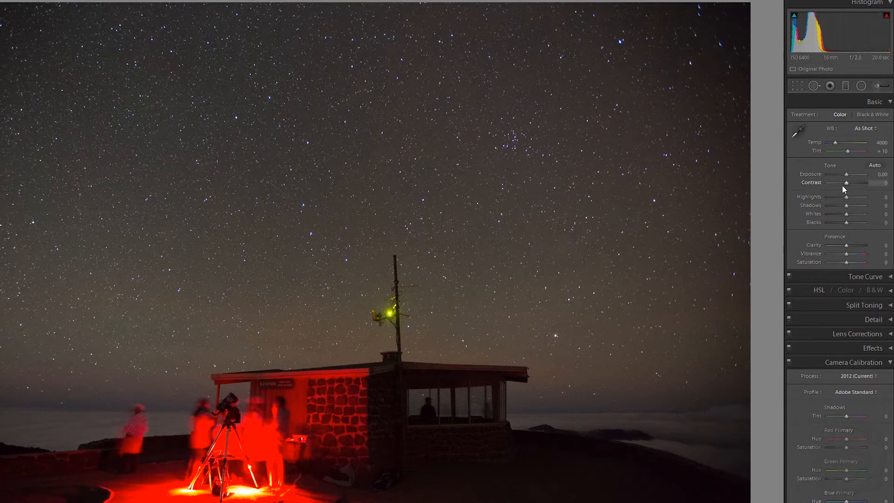
Step: Set exposure to -0.48, contrast +36, highlights -38, shadows -2, whites +10, blacks +21 and clarity -5, and try a lower saturation before resetting it
drag(842, 186, 845, 208)
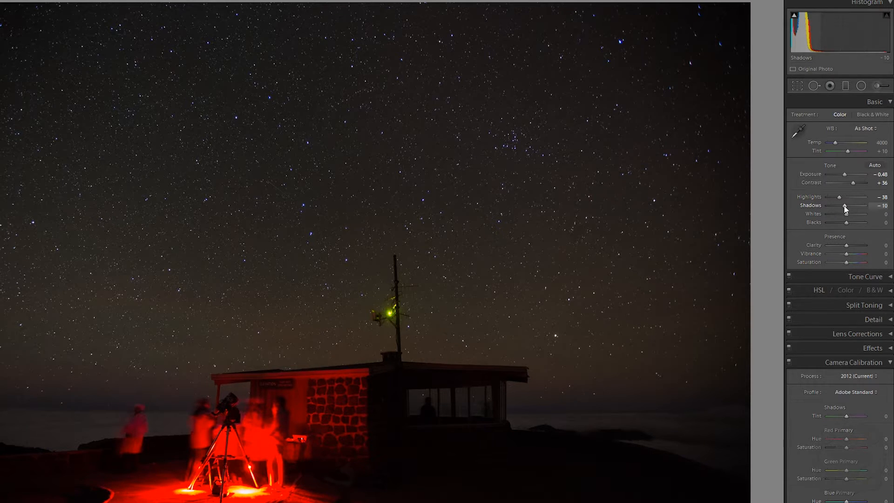
drag(844, 204, 847, 245)
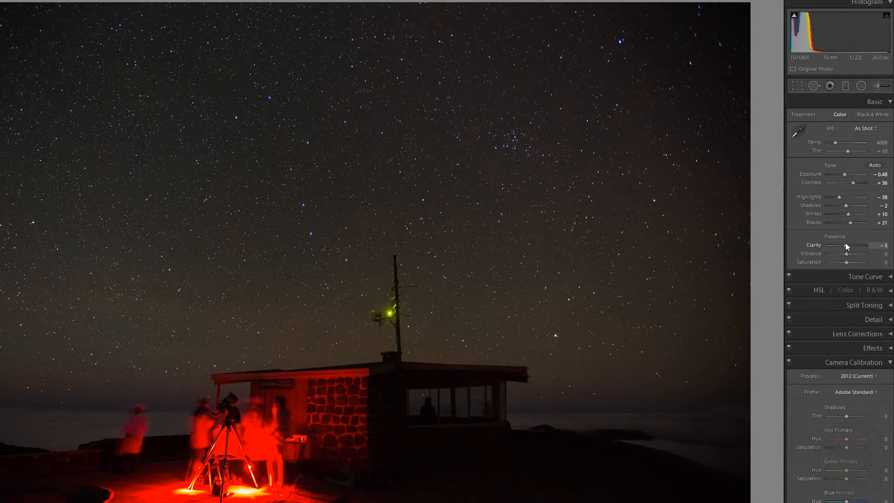
mouse_move(846, 258)
mouse_down()
mouse_move(819, 259)
mouse_move(847, 255)
mouse_move(840, 264)
mouse_up()
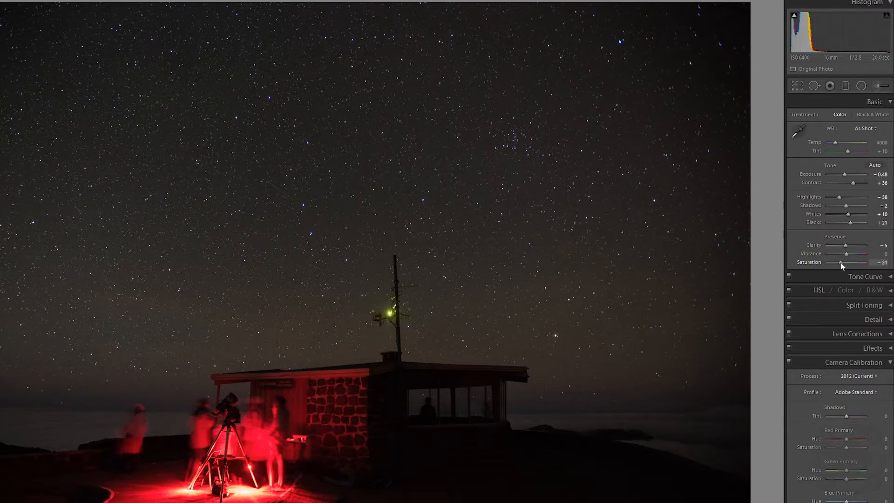
double_click(842, 263)
Step: Apply the Strong Contrast point curve to the night photo and collapse the Tone Curve settings
click(867, 278)
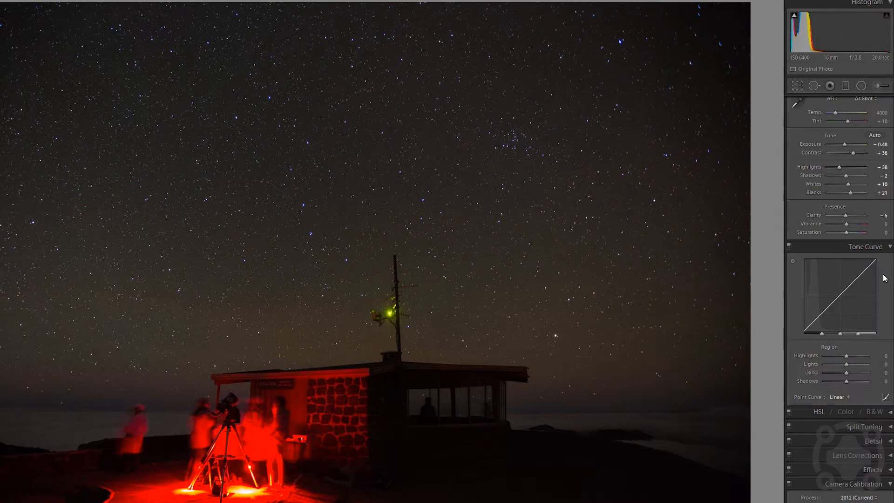
click(840, 317)
click(845, 347)
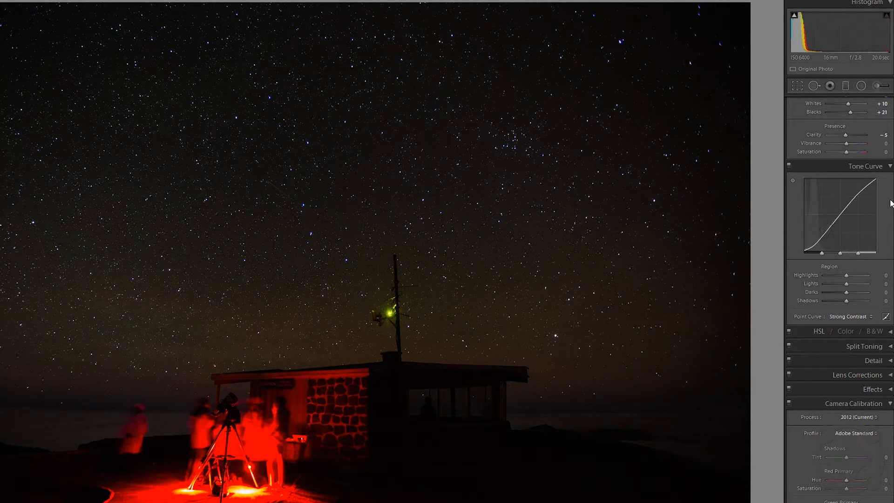
click(890, 167)
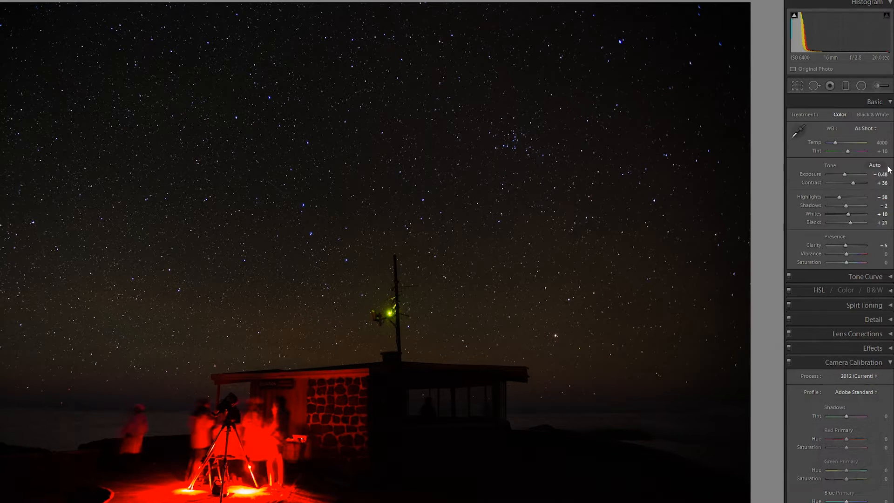
Step: Enable profile corrections and chromatic aberration removal for the night photo
click(889, 305)
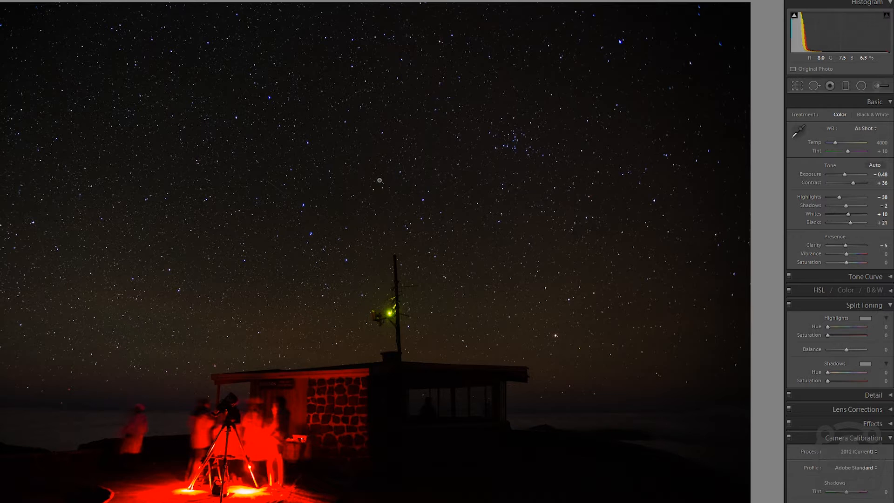
click(889, 412)
click(806, 353)
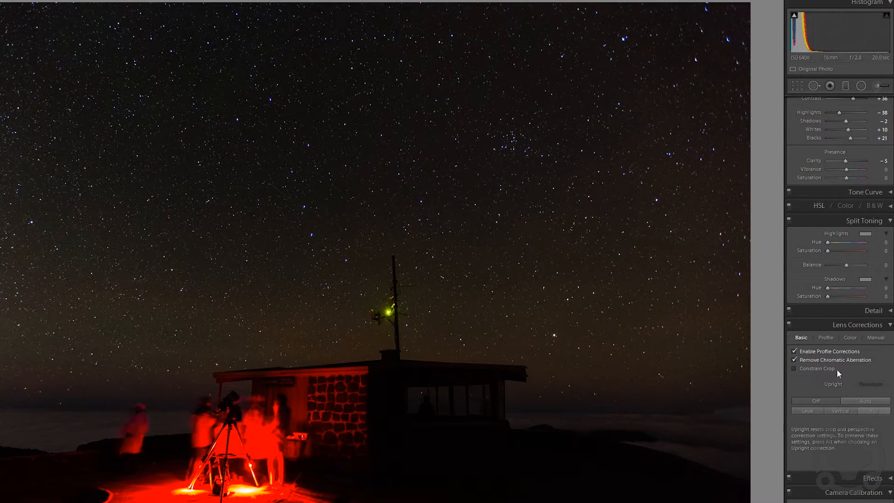
Step: Expand the Tone Curve settings again and set the night photo's whites to -21
scroll(876, 245, up, 3)
click(889, 277)
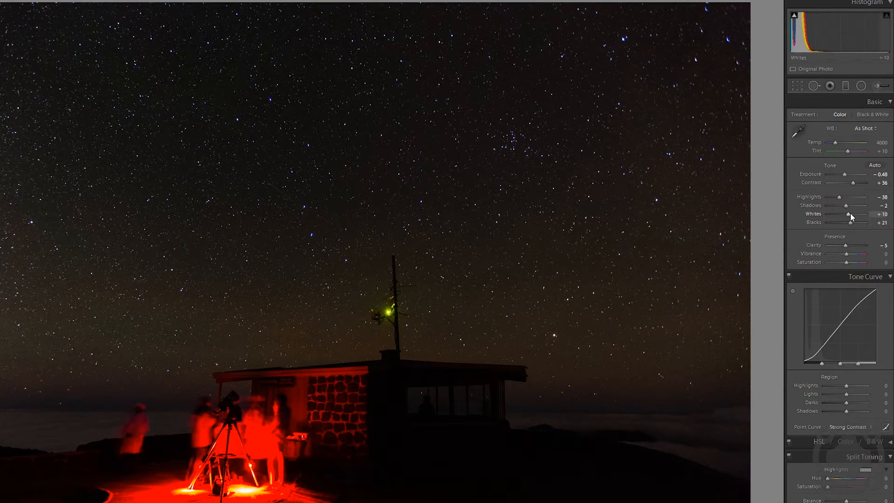
mouse_move(849, 213)
mouse_down()
mouse_move(867, 214)
mouse_move(849, 220)
mouse_up()
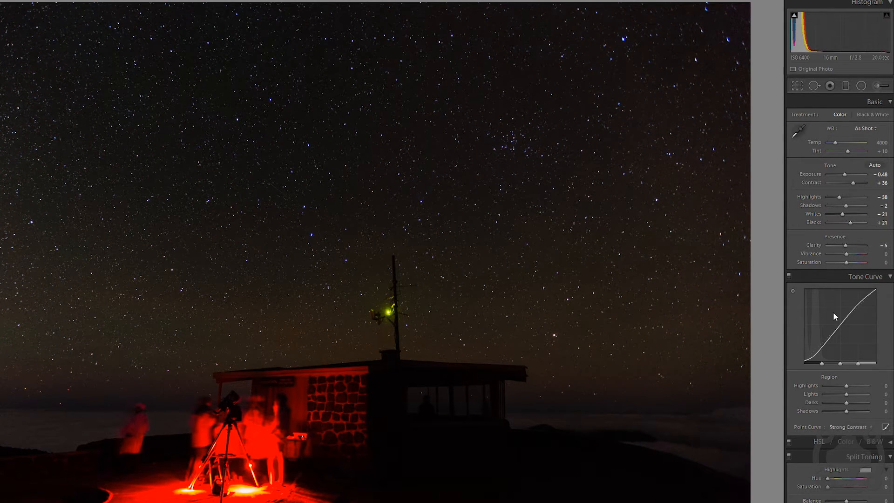
Step: Set the night photo's luminance noise reduction to 100 and its sharpening amount to 63
scroll(834, 316, down, 6)
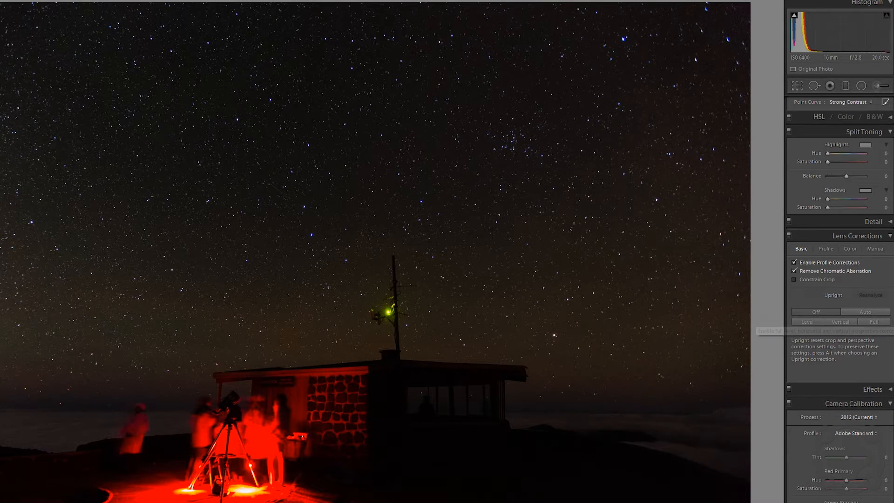
click(889, 225)
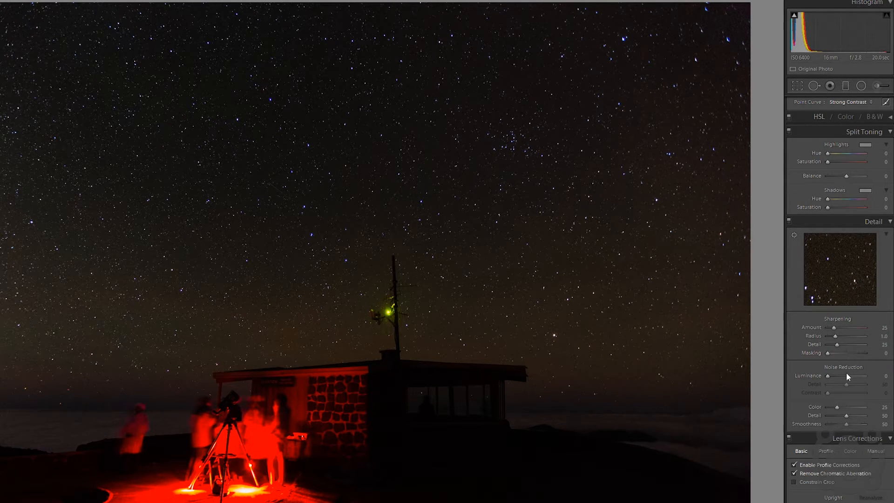
click(845, 376)
drag(844, 374, 867, 376)
click(840, 328)
Step: Set the HSL saturation of the reds to -33 and of the oranges to +40
scroll(889, 309, up, 7)
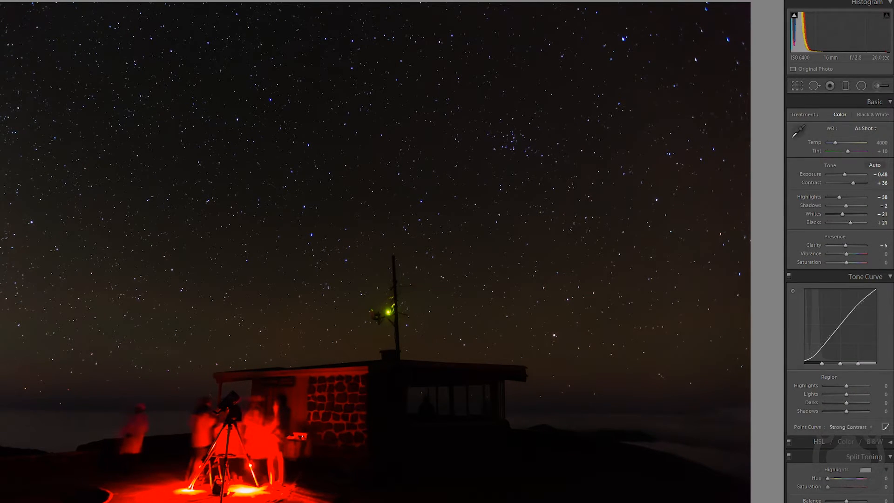
scroll(840, 298, down, 7)
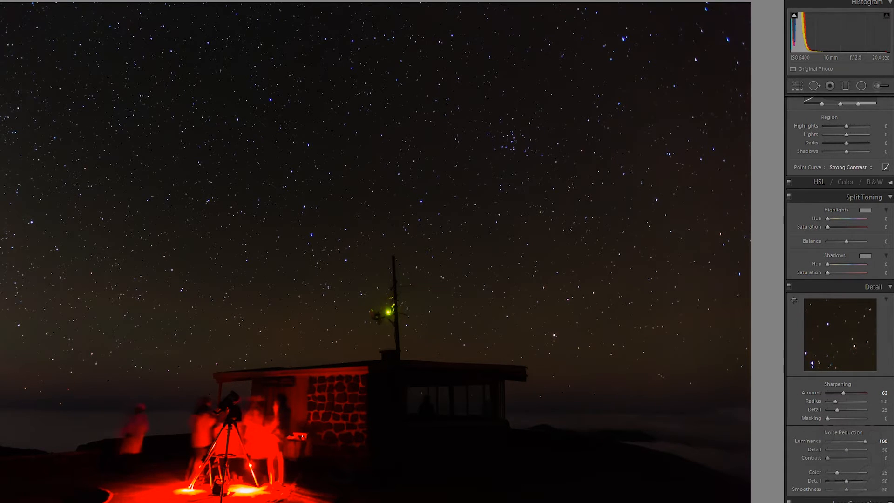
click(878, 182)
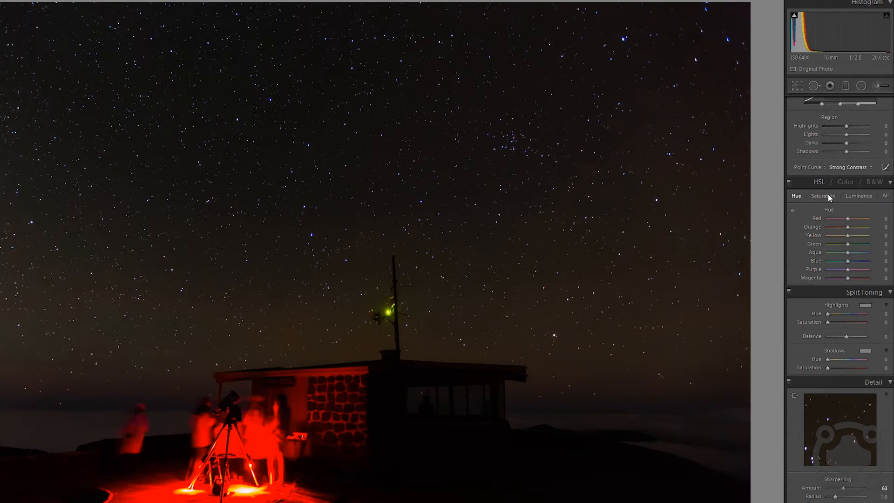
click(822, 197)
drag(848, 221, 844, 222)
drag(844, 223, 840, 219)
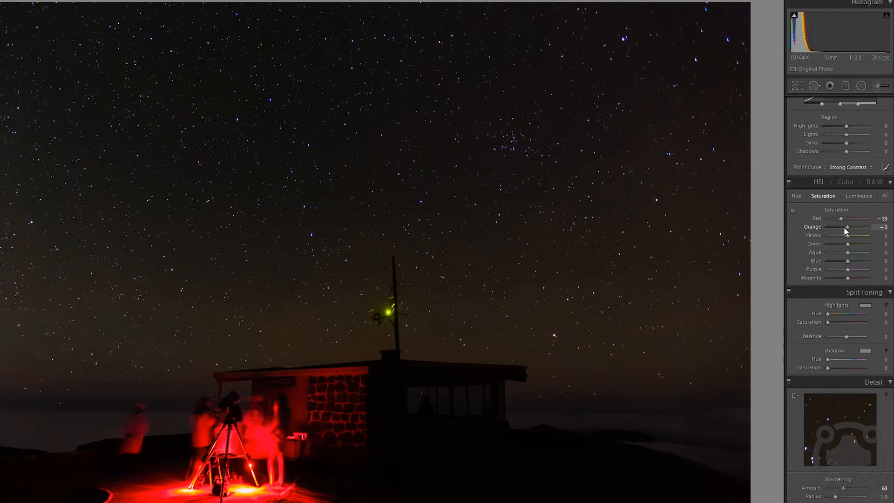
drag(848, 228, 856, 228)
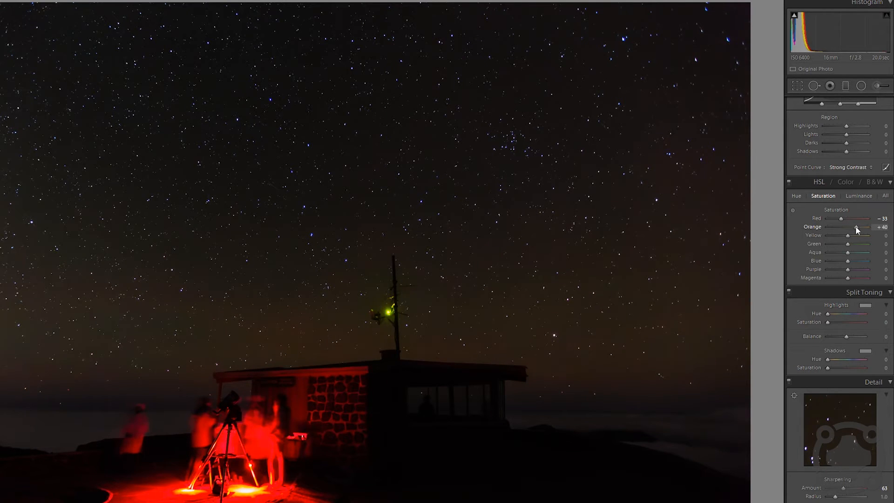
Step: Examine the red-lit people and telescope up close, as well as the green light on the building's mast
click(219, 461)
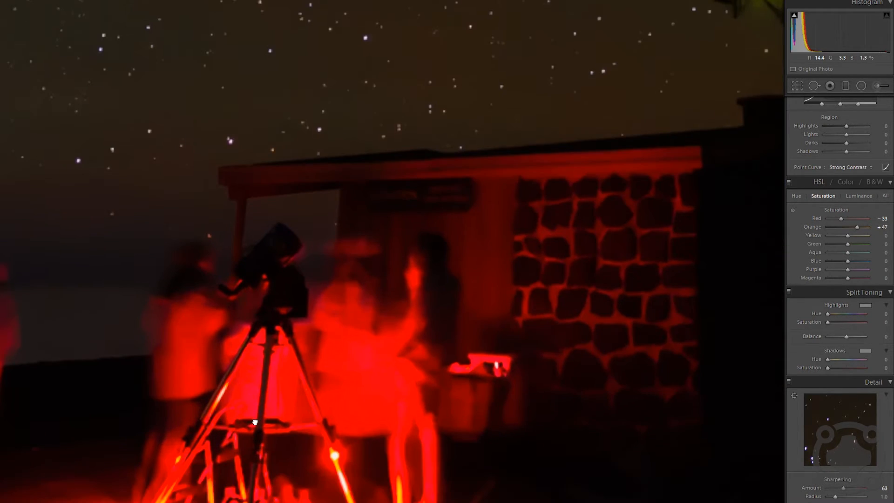
drag(279, 498, 327, 365)
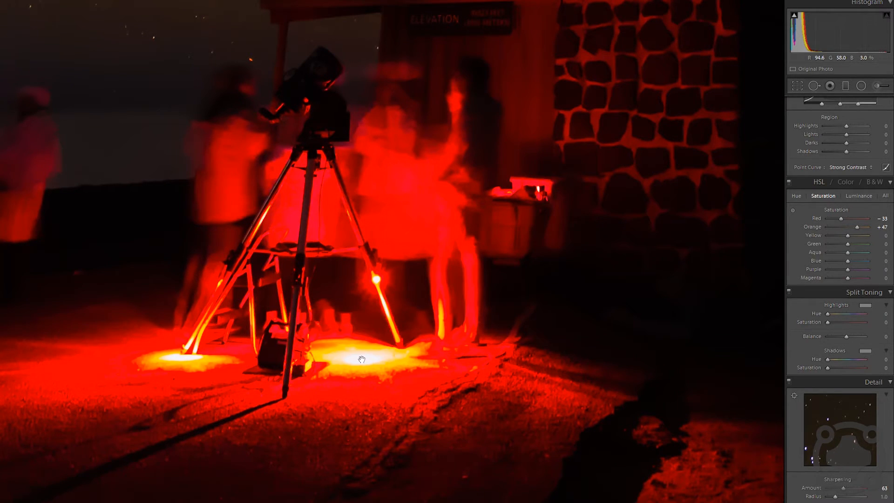
click(351, 238)
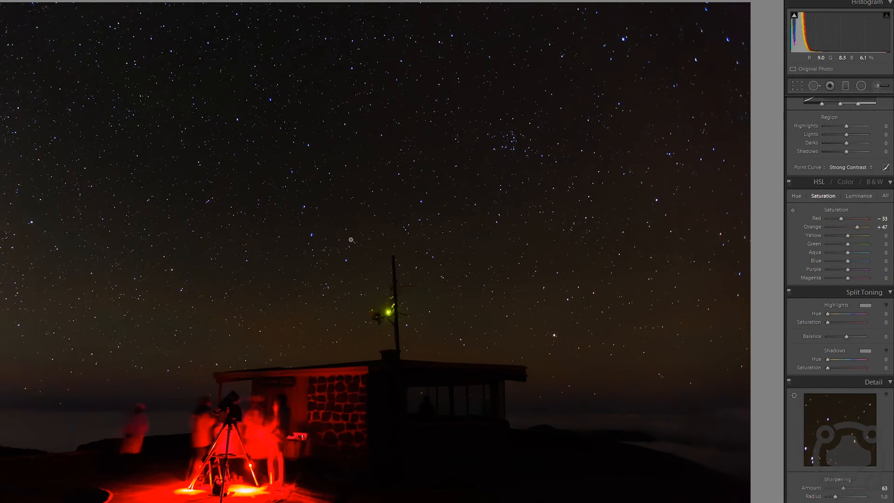
click(387, 313)
drag(395, 314, 377, 327)
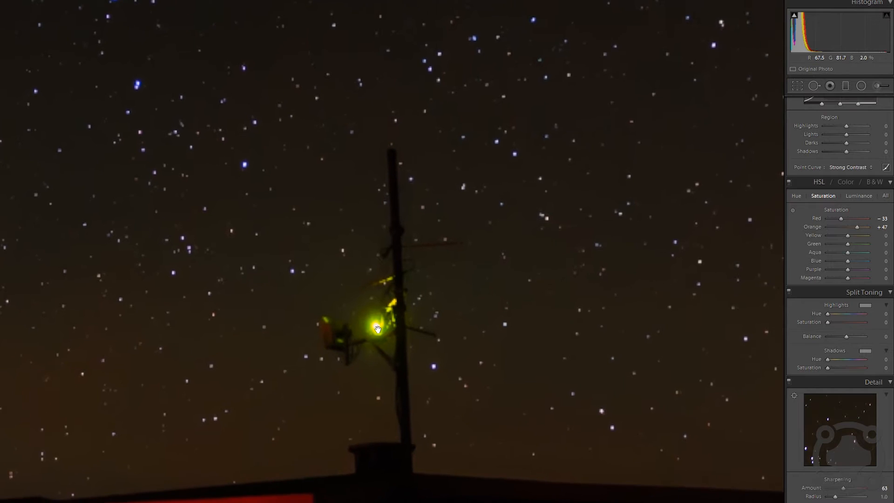
click(377, 326)
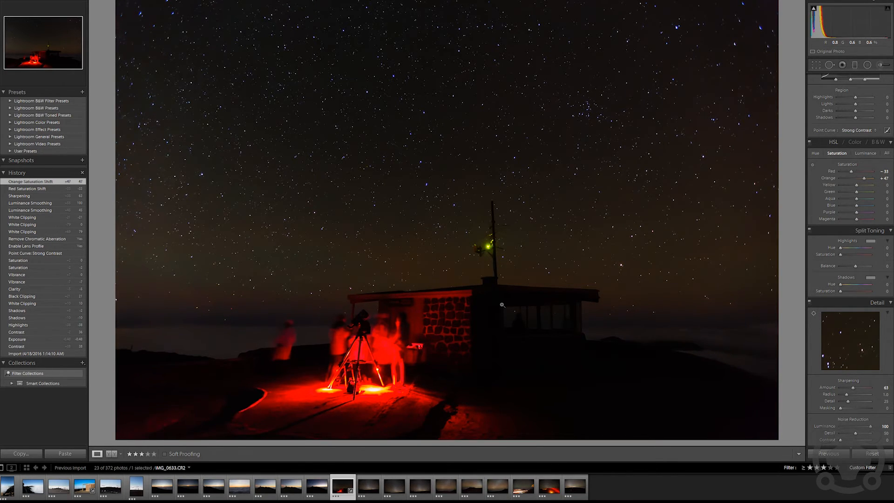
Step: Rate the night photo five stars and switch the filmstrip filter to five stars and back to three stars and higher
key(5)
click(836, 468)
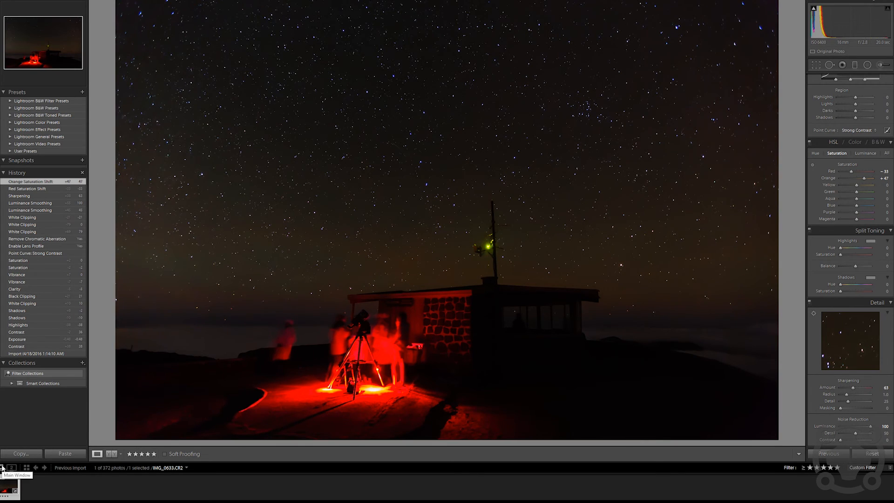
click(824, 467)
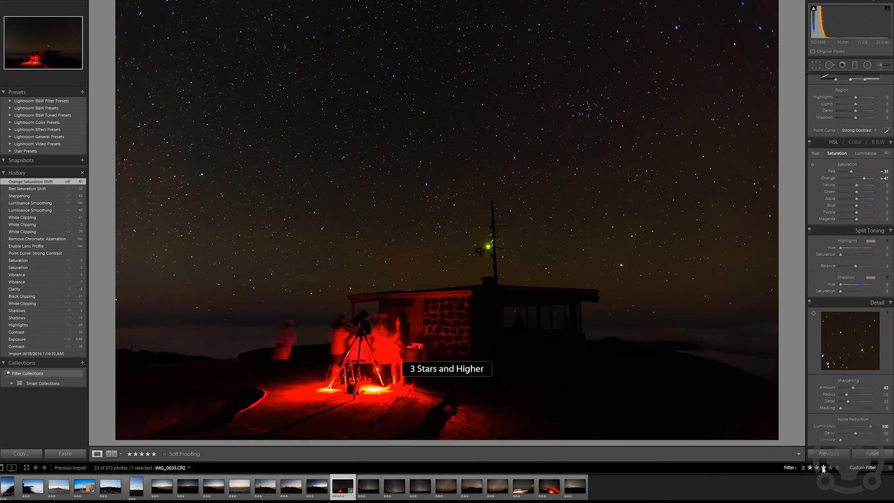